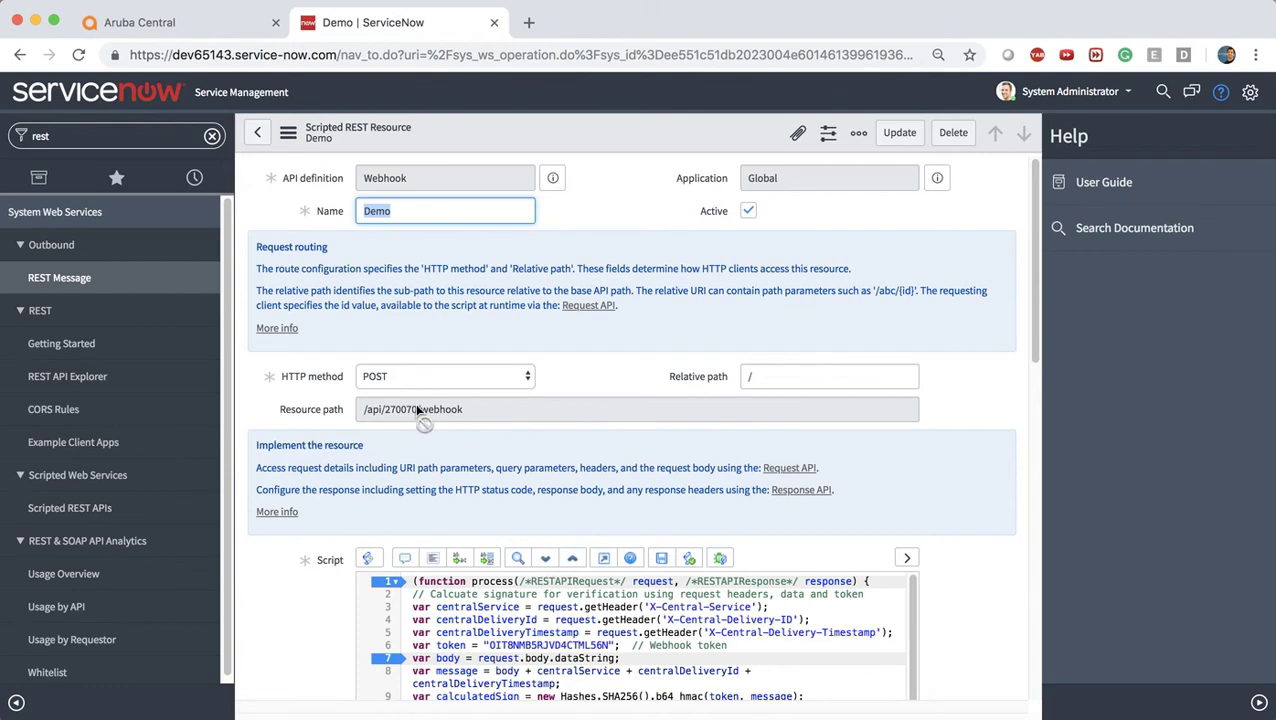
Filter the navigator for "inci" and open the Service Desk incidents list
{"action": "left_click", "coordinate": [212, 139]}
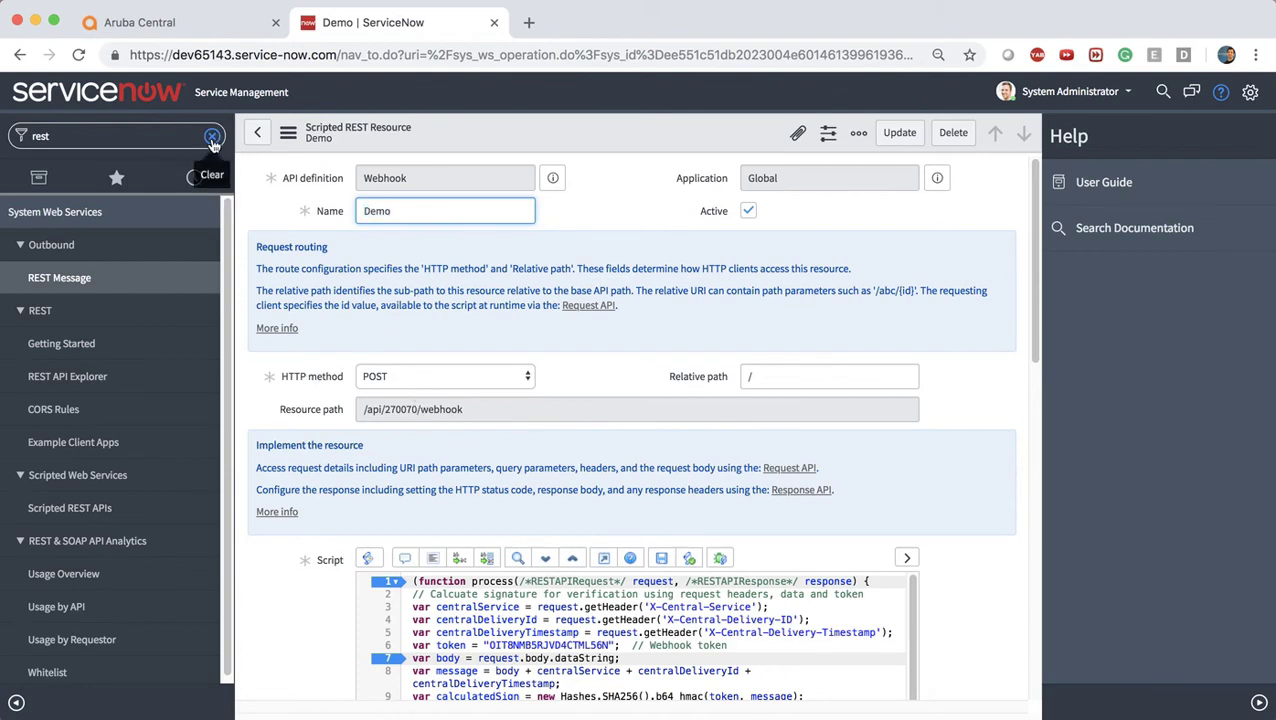
{"action": "type", "text": "inc"}
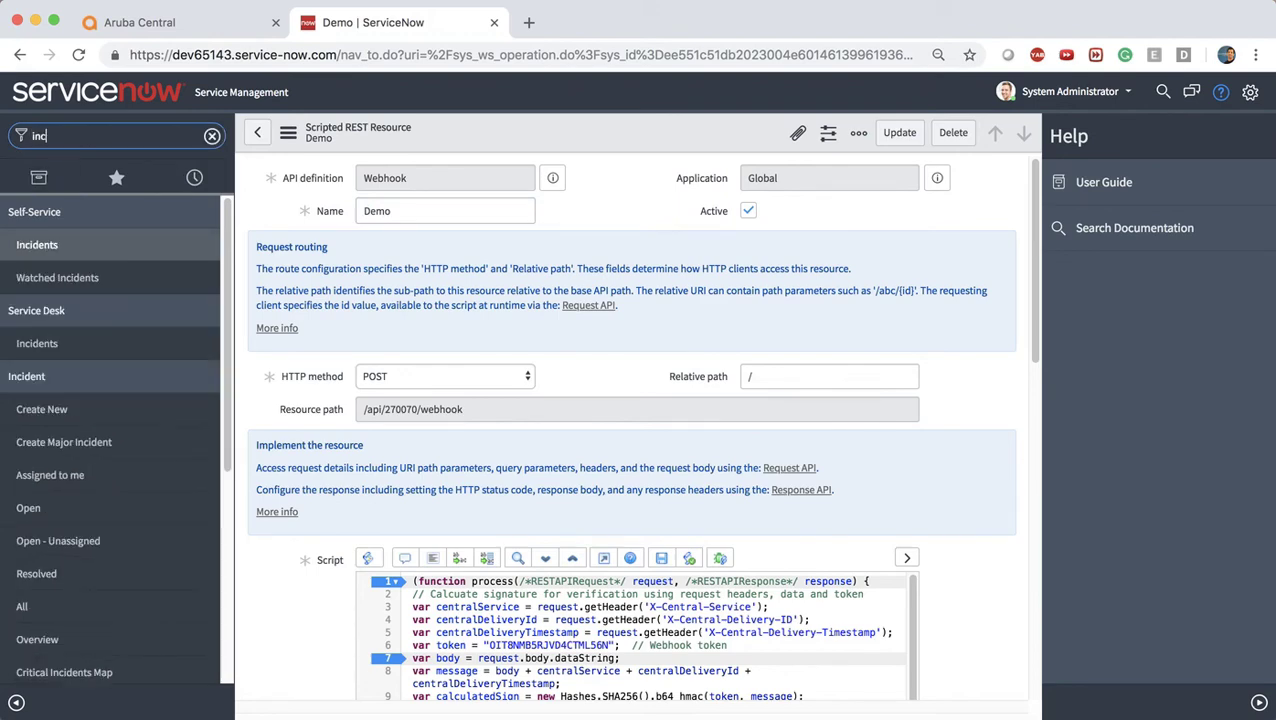
{"action": "type", "text": "i"}
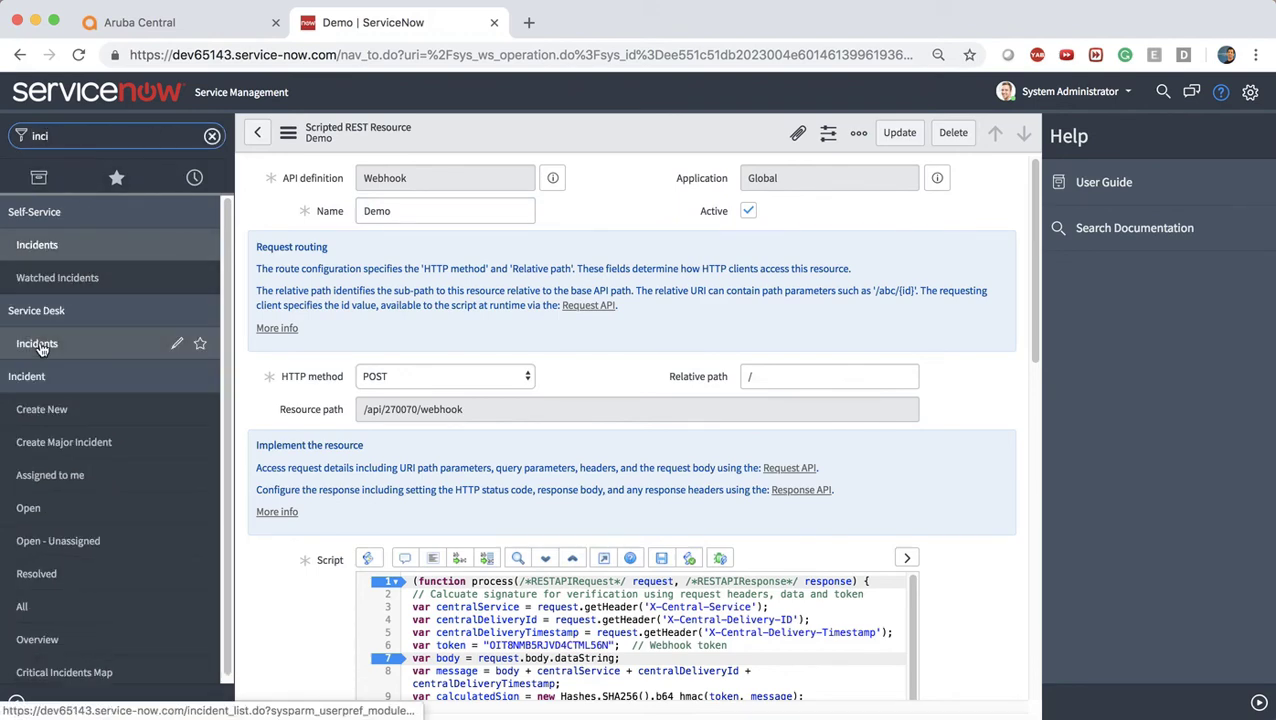
{"action": "left_click", "coordinate": [40, 344]}
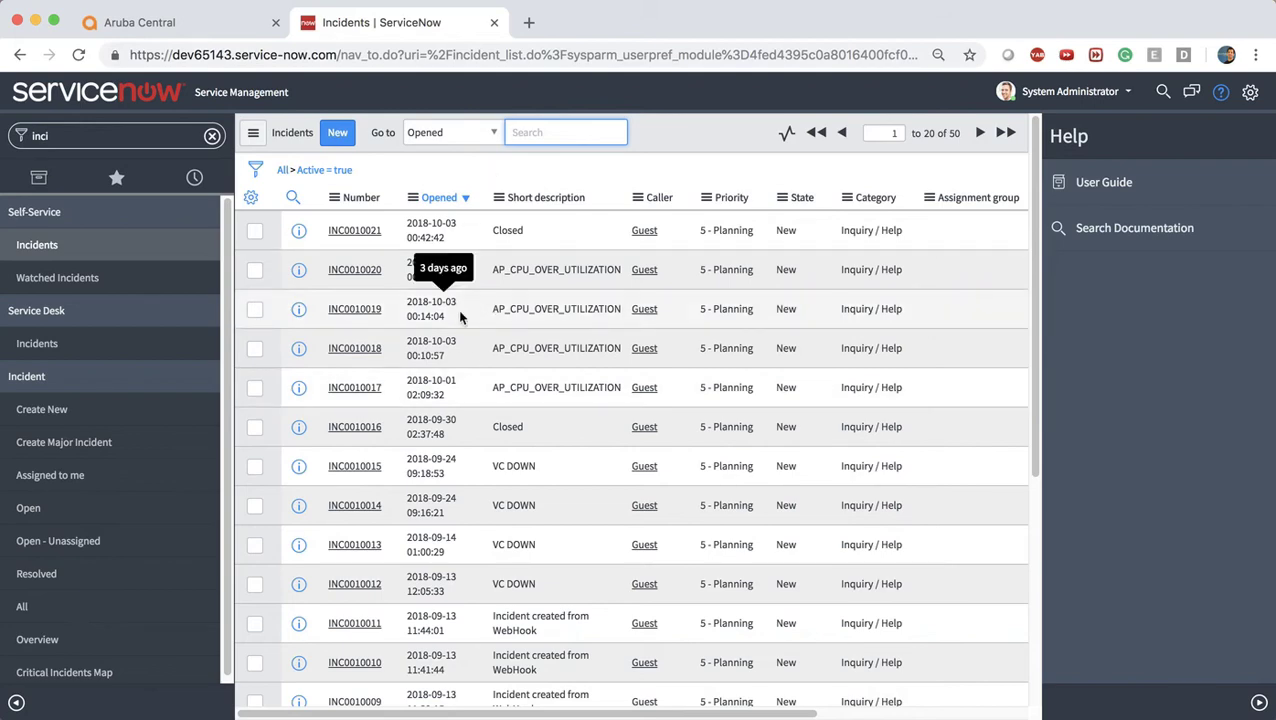
Switch to Aruba Central and open the alert configuration page in the Monitoring & Reports app
{"action": "left_click", "coordinate": [218, 30]}
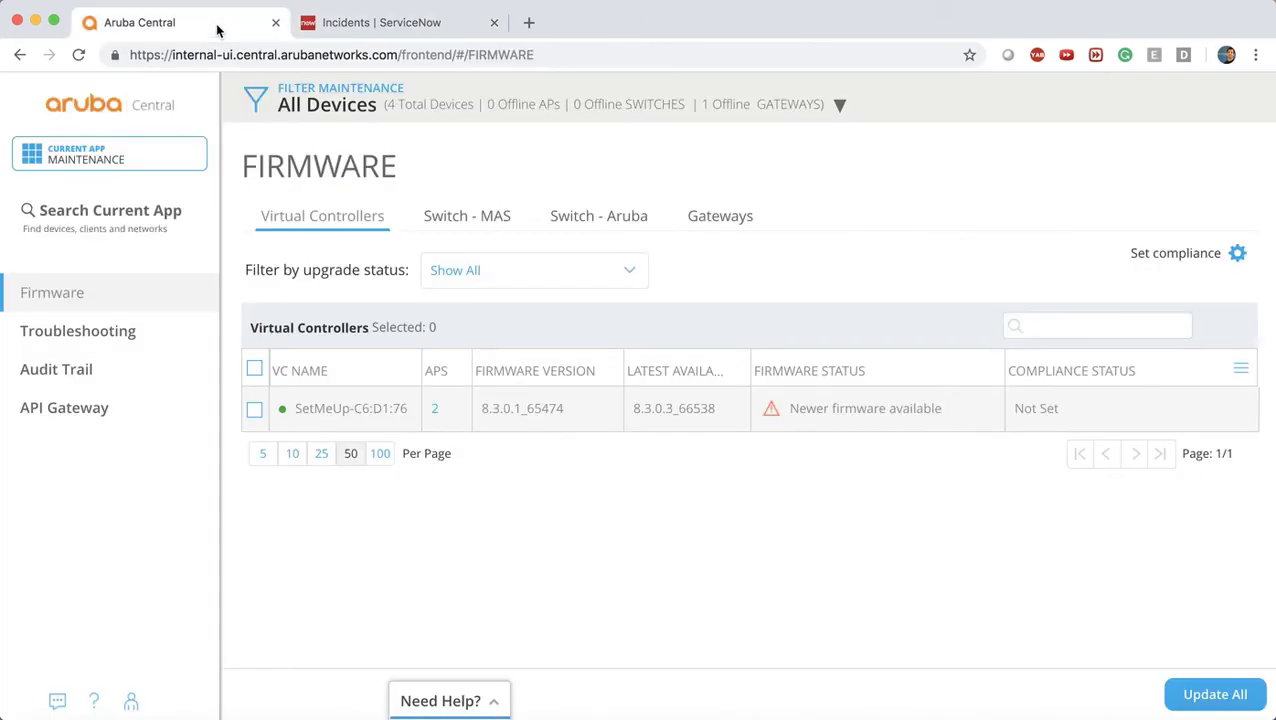
{"action": "left_click", "coordinate": [79, 157]}
{"action": "left_click", "coordinate": [285, 171]}
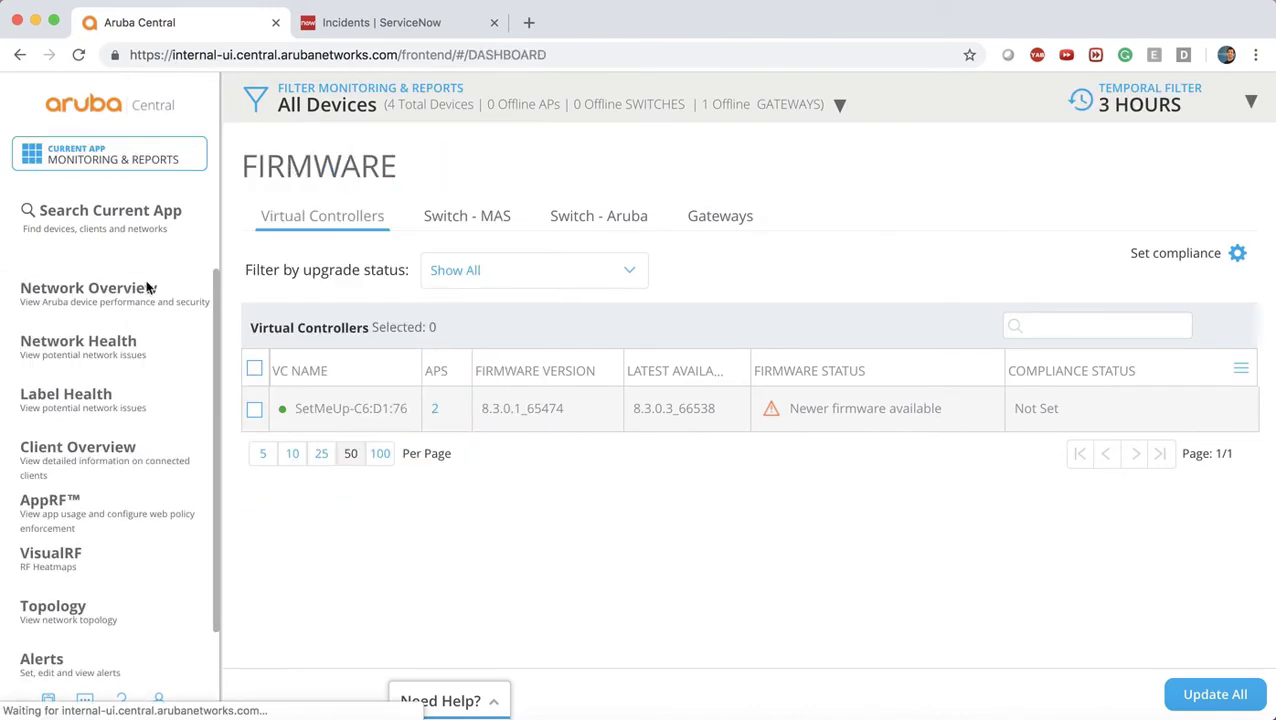
{"action": "left_click", "coordinate": [42, 660]}
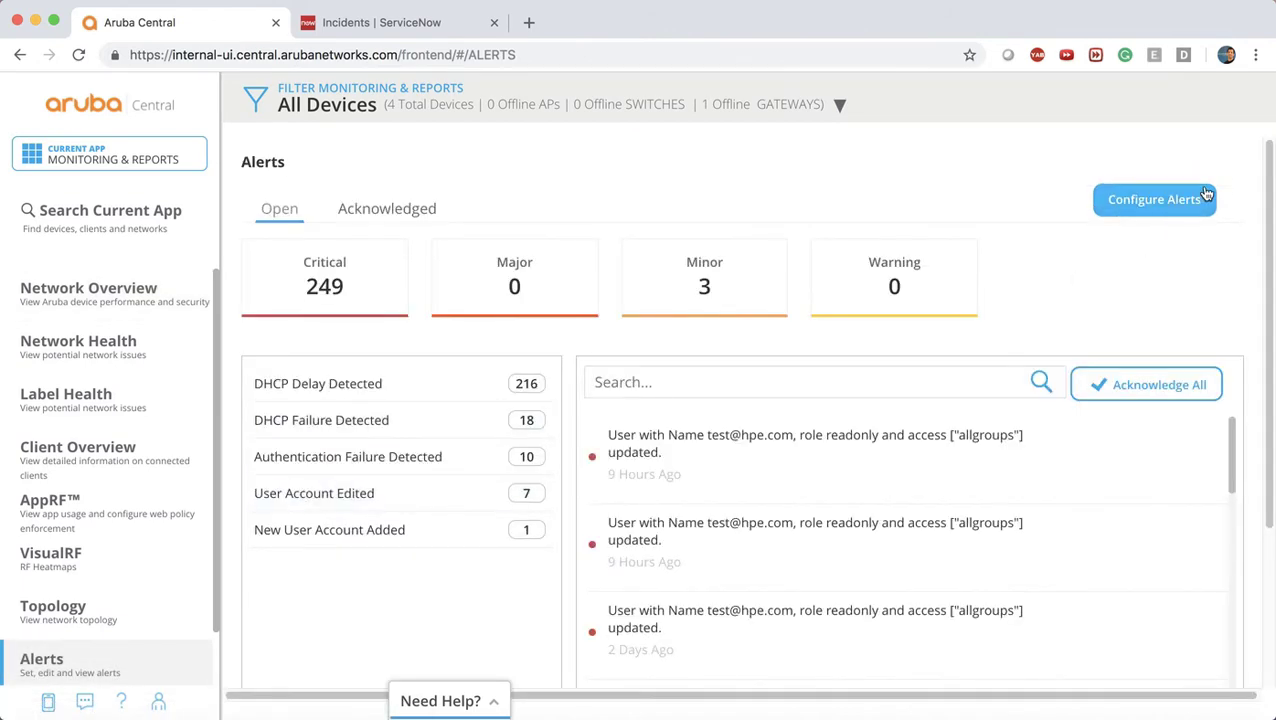
{"action": "left_click", "coordinate": [1199, 200]}
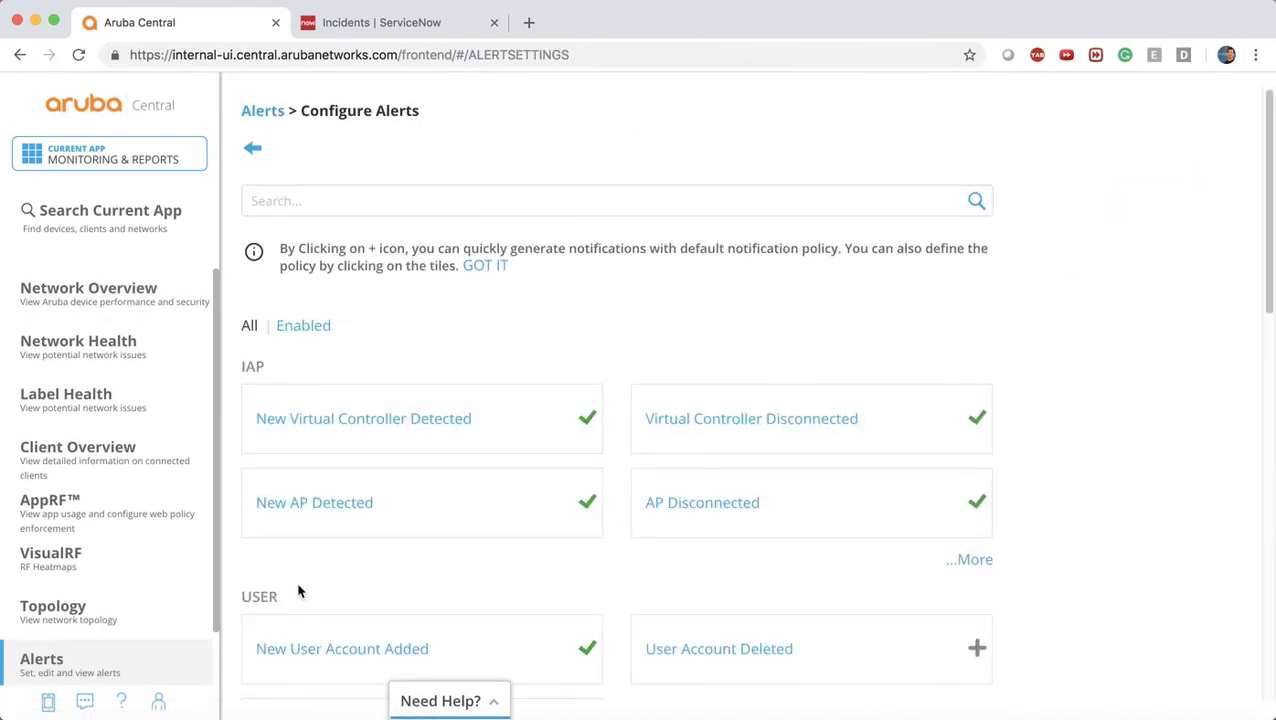
Examine the severity, notification options and available webhooks of the User Account Edited alert, and close it without saving
{"action": "scroll", "coordinate": [305, 585], "scroll_direction": "down", "scroll_amount": 3}
{"action": "left_click", "coordinate": [326, 556]}
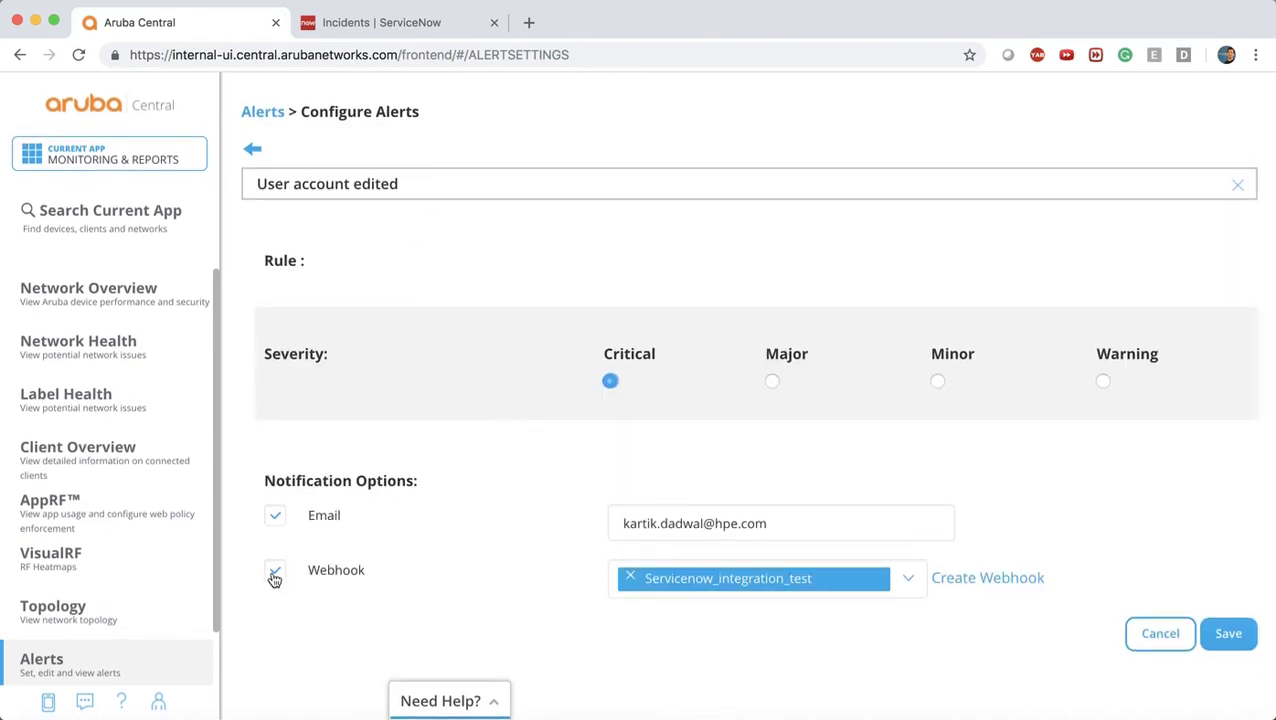
{"action": "left_click", "coordinate": [916, 590]}
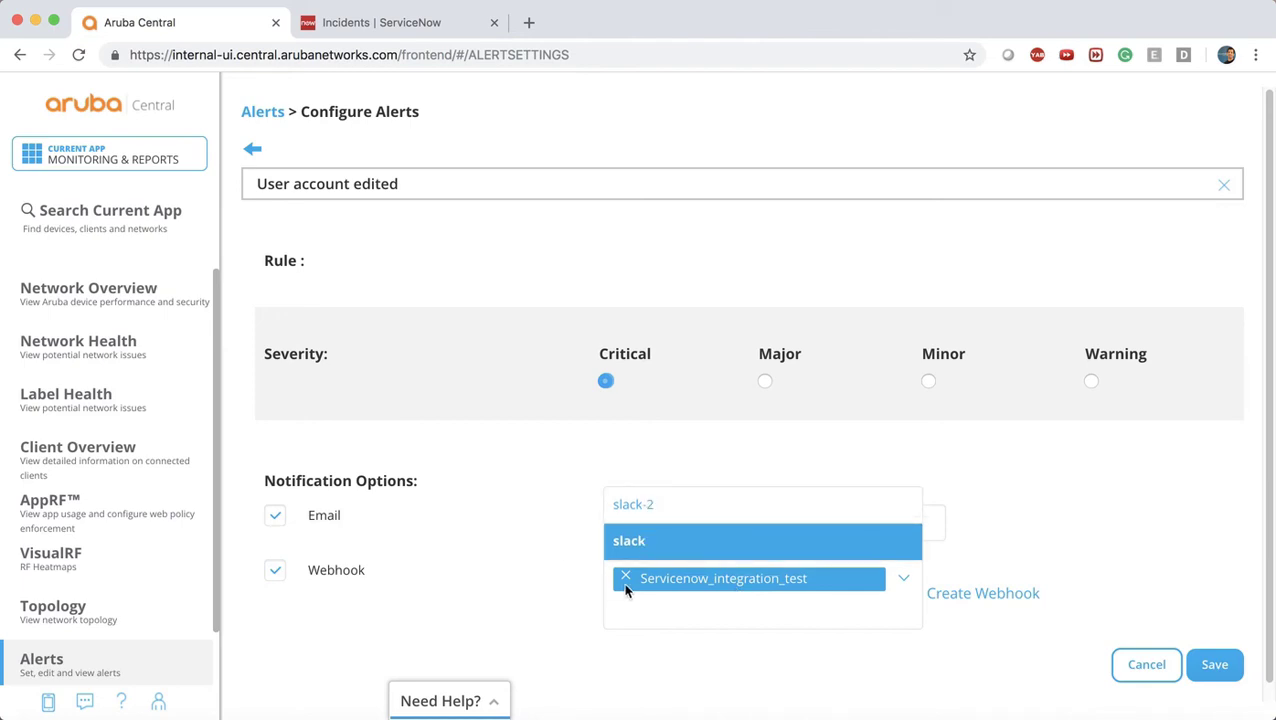
{"action": "left_click", "coordinate": [541, 601]}
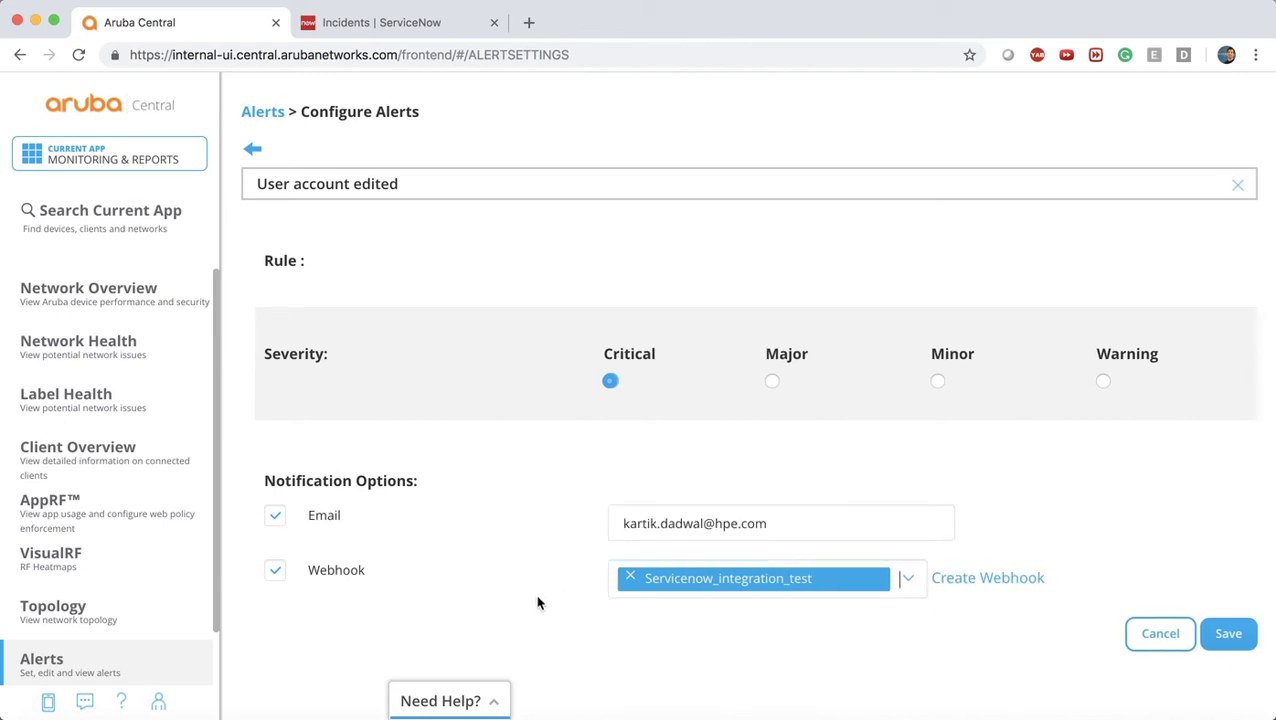
{"action": "left_click", "coordinate": [1158, 634]}
Open the webhook list of the API Gateway in the Maintenance app
{"action": "left_click", "coordinate": [45, 145]}
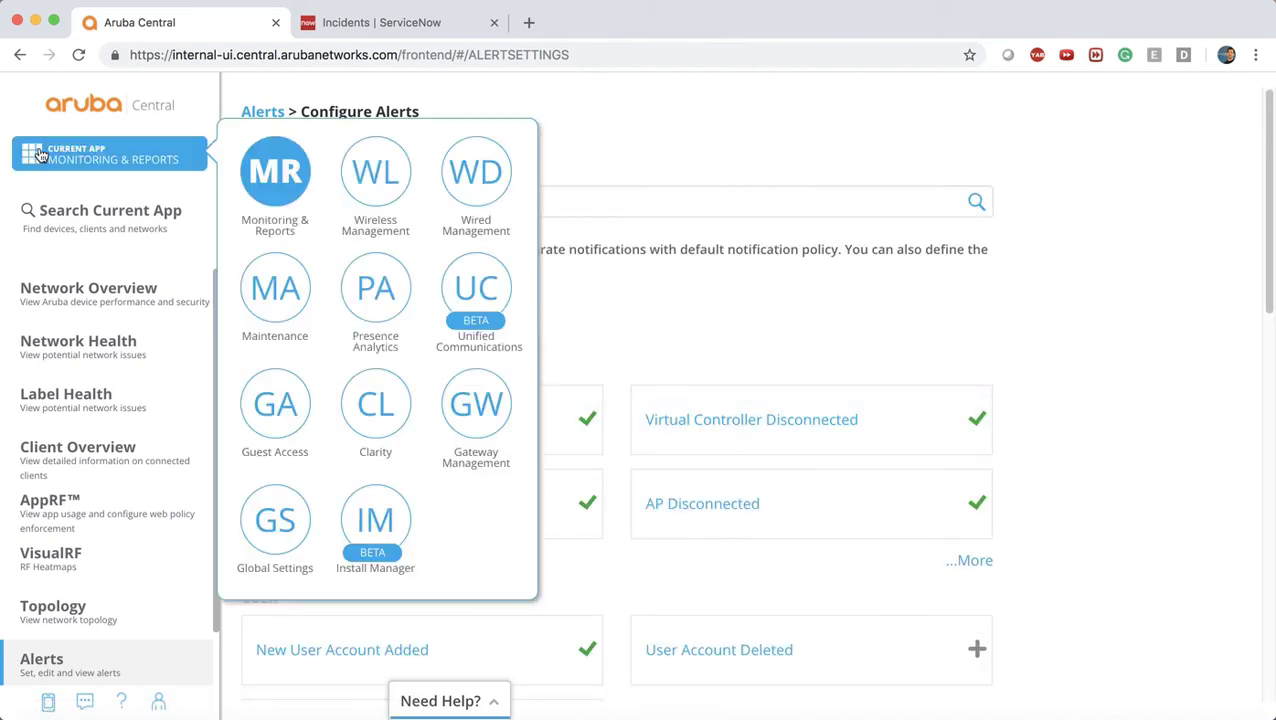
{"action": "left_click", "coordinate": [276, 295]}
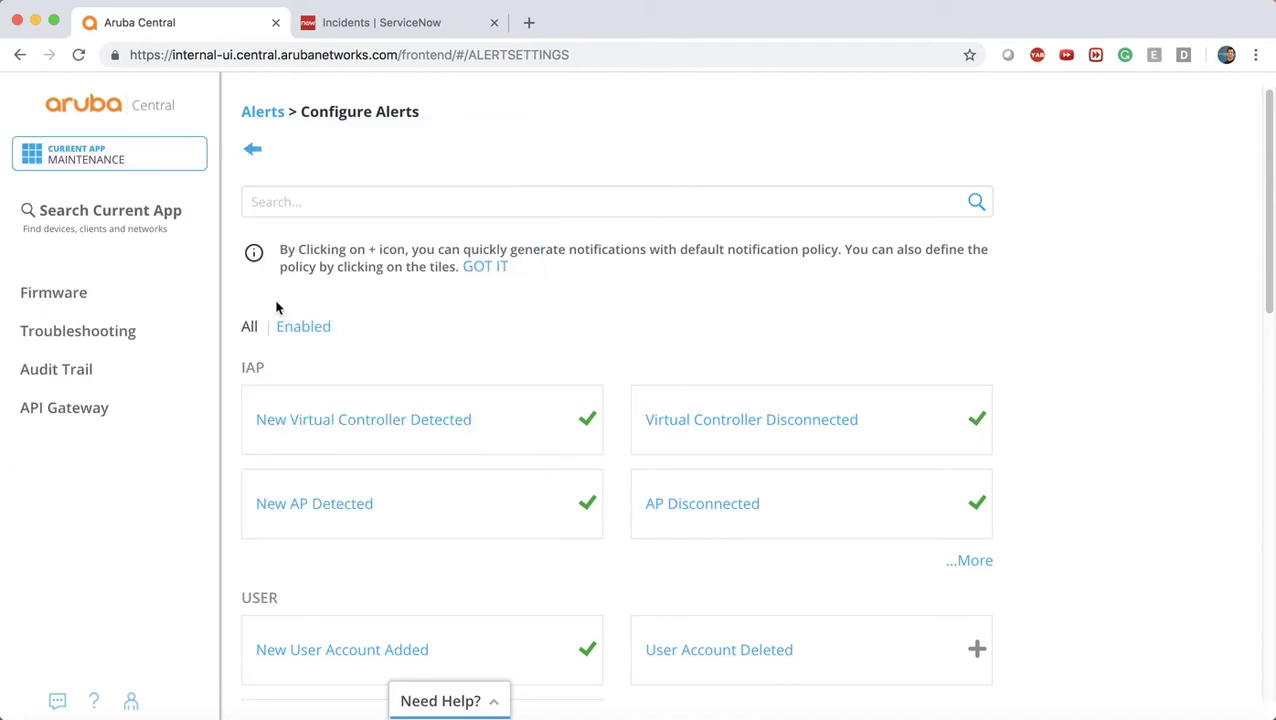
{"action": "left_click", "coordinate": [72, 414]}
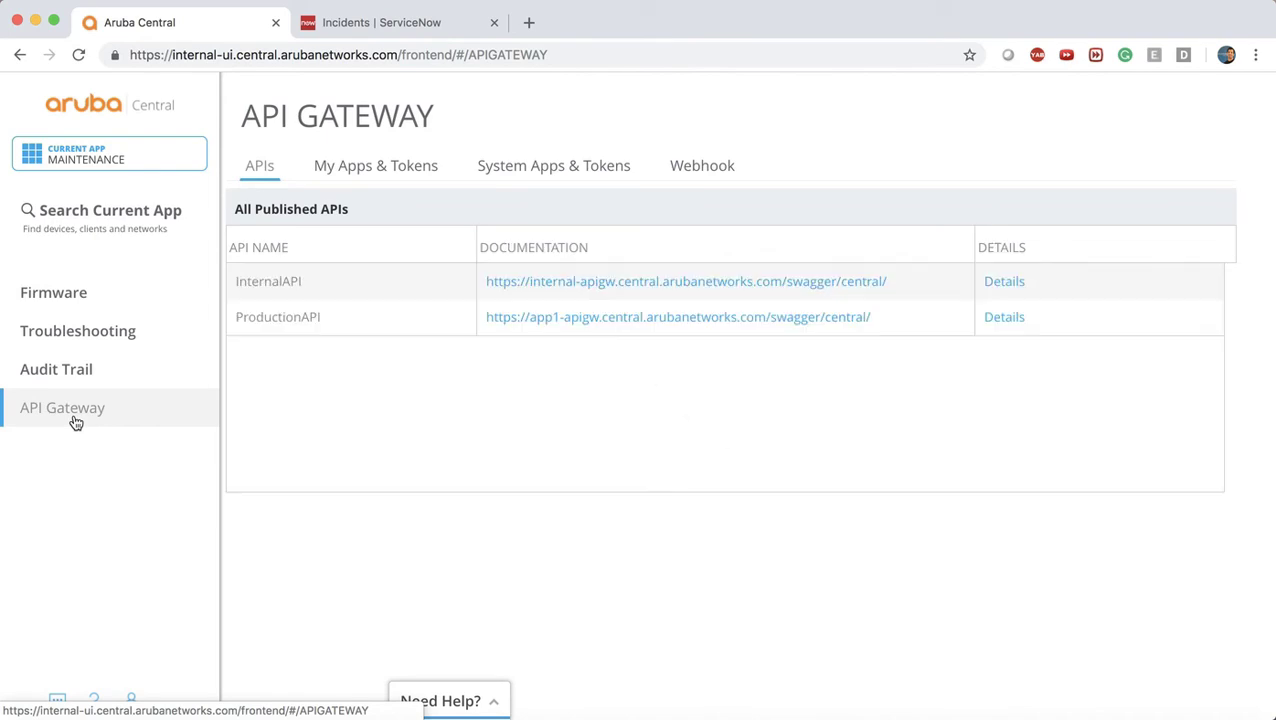
{"action": "left_click", "coordinate": [700, 164]}
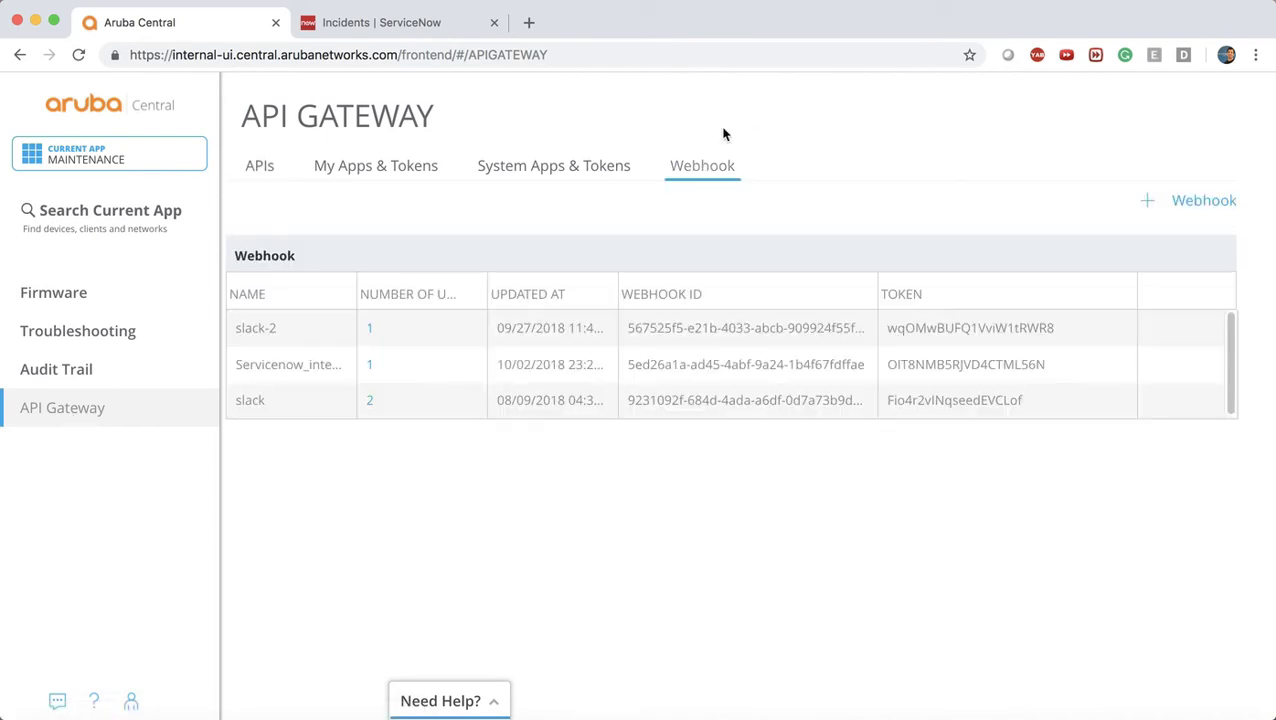
Widen the webhook name column and examine the name, token and URL of Servicenow_integration_test, closing its details without saving
{"action": "left_click_drag", "start_coordinate": [358, 288], "coordinate": [395, 292]}
{"action": "mouse_move", "coordinate": [328, 369]}
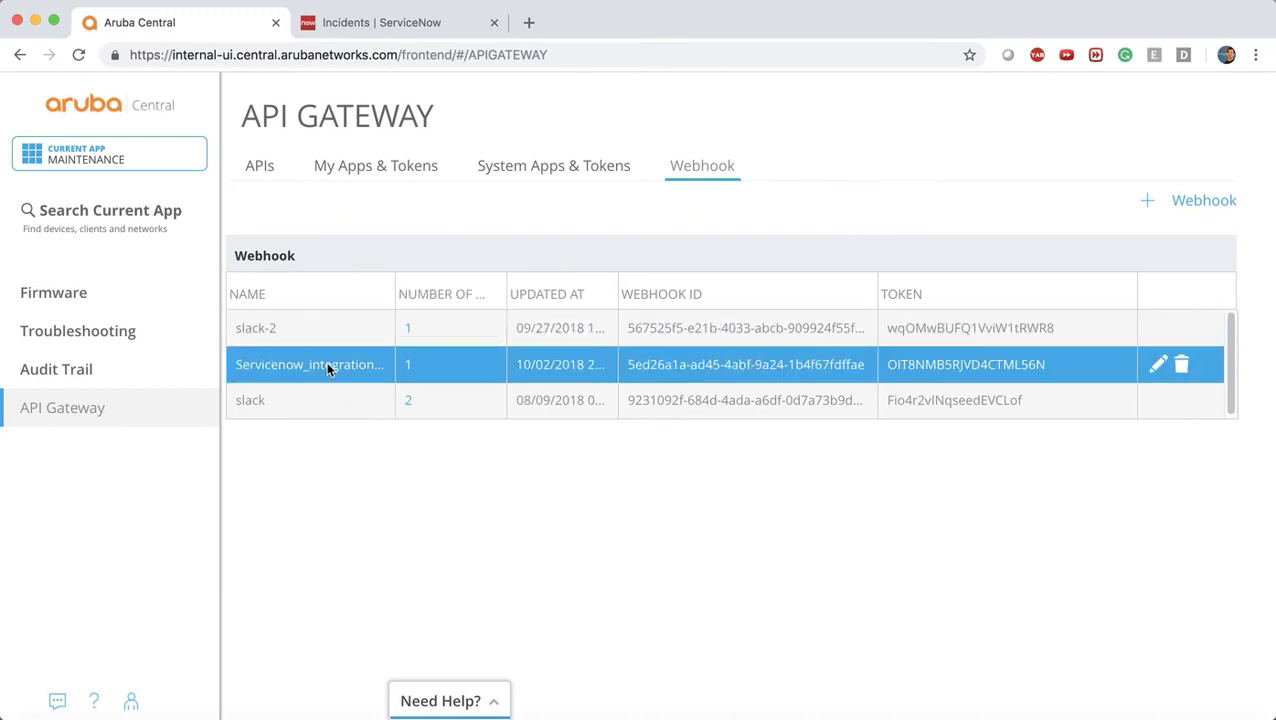
{"action": "left_click", "coordinate": [1157, 366]}
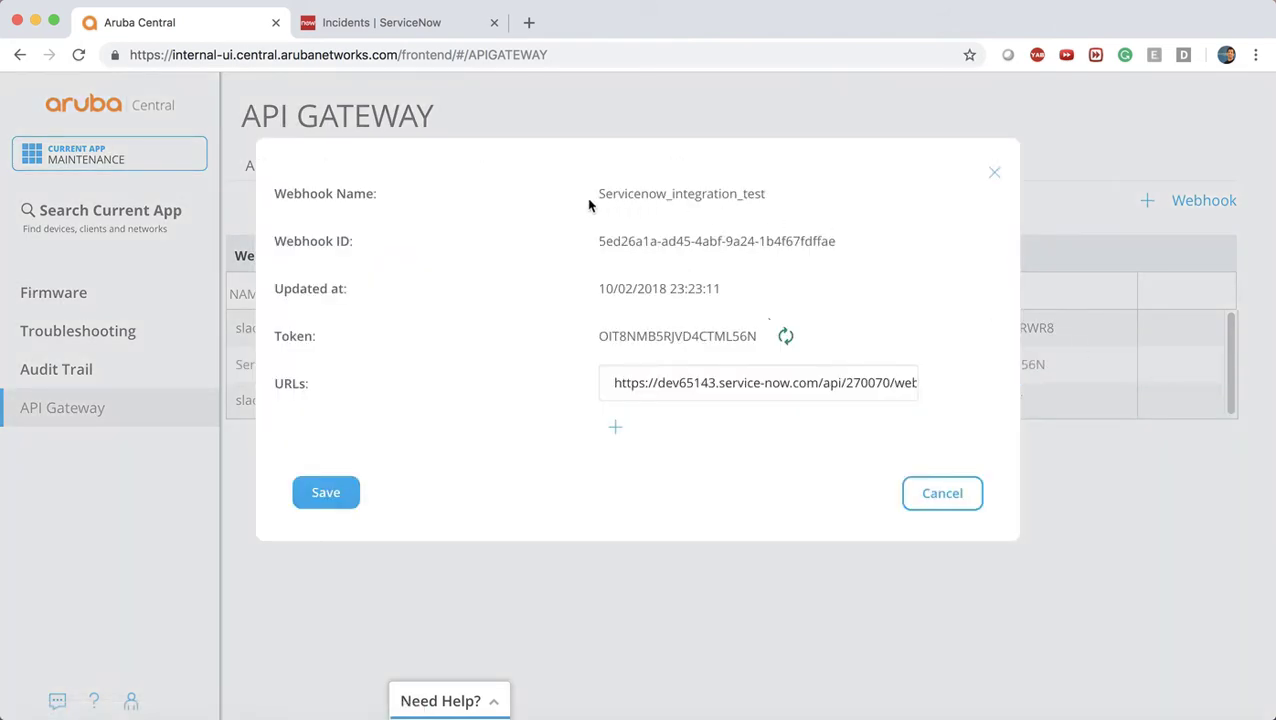
{"action": "left_click_drag", "start_coordinate": [597, 192], "coordinate": [764, 202]}
{"action": "left_click", "coordinate": [517, 350]}
{"action": "left_click_drag", "start_coordinate": [821, 383], "coordinate": [919, 384]}
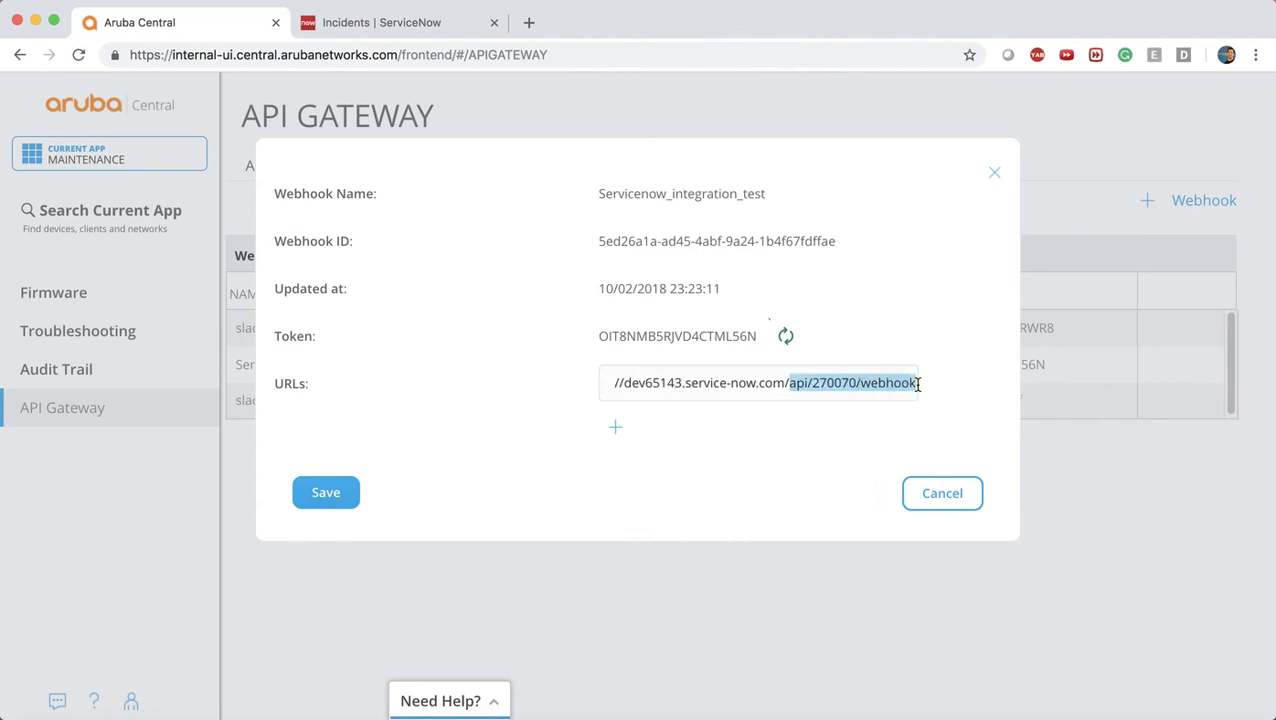
{"action": "left_click", "coordinate": [819, 455]}
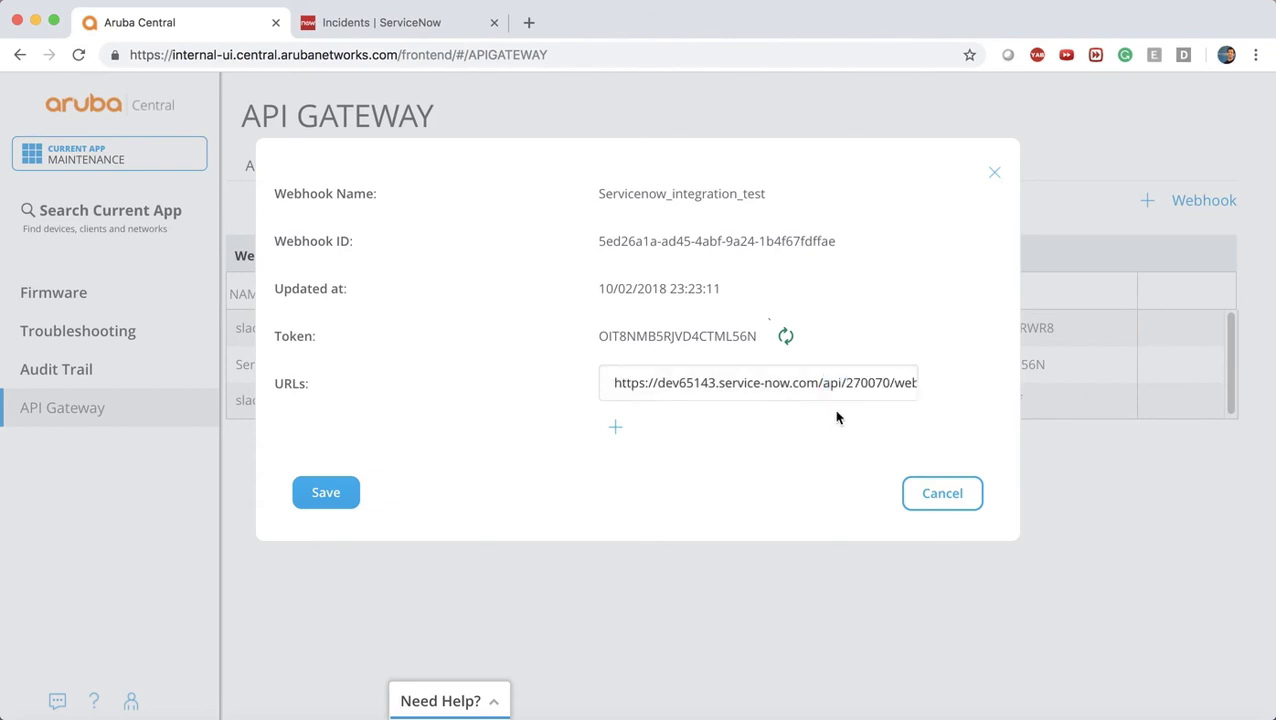
{"action": "left_click", "coordinate": [941, 494]}
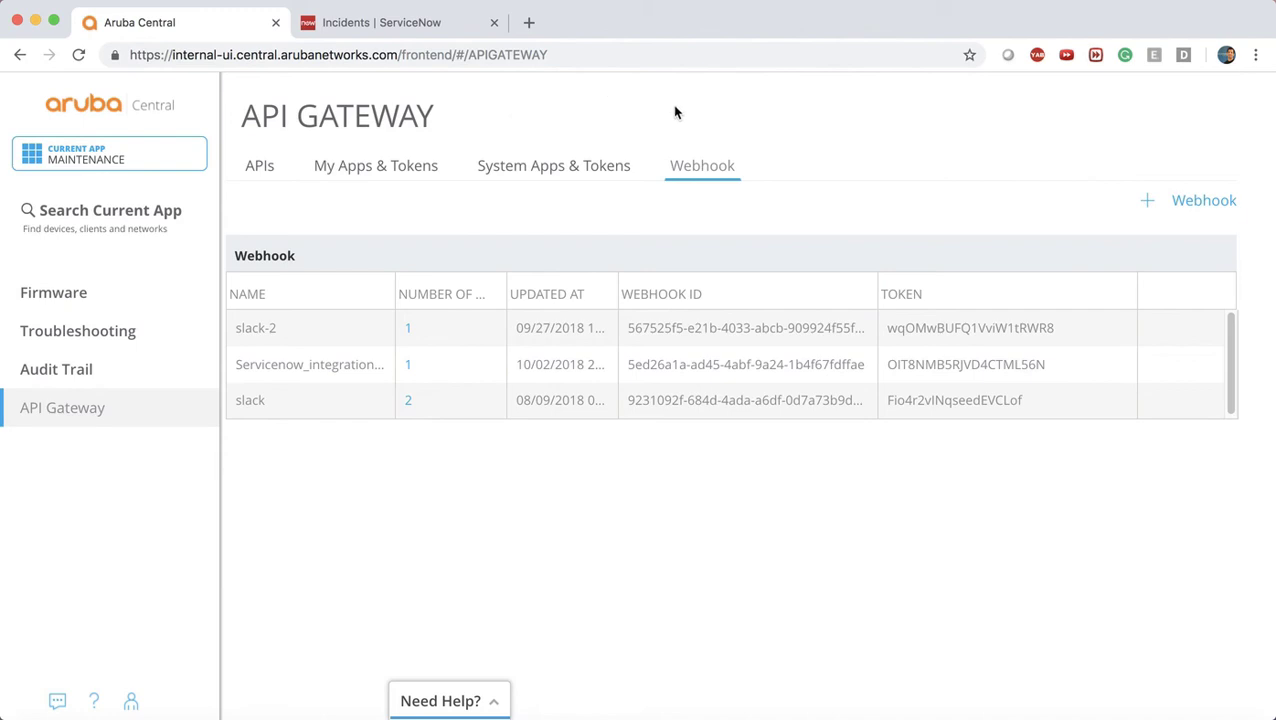
Open Users & Roles in Global Settings and filter the users by "test"
{"action": "left_click", "coordinate": [30, 158]}
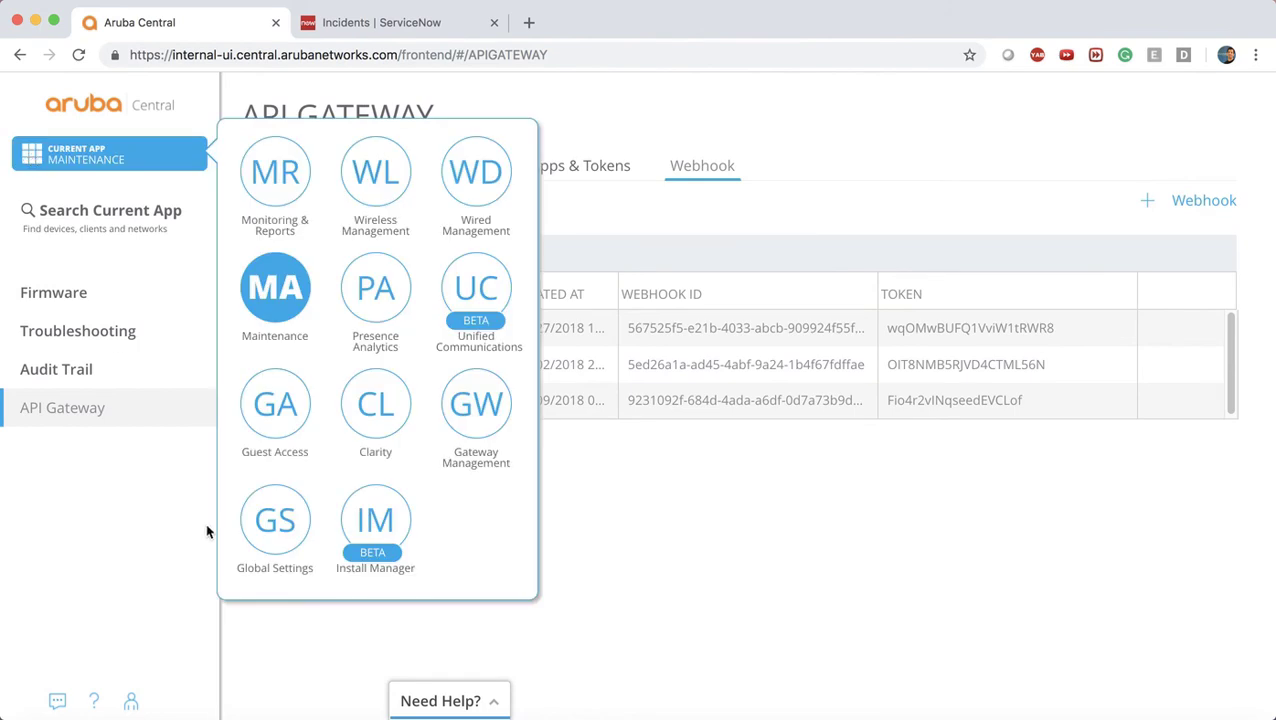
{"action": "left_click", "coordinate": [290, 524]}
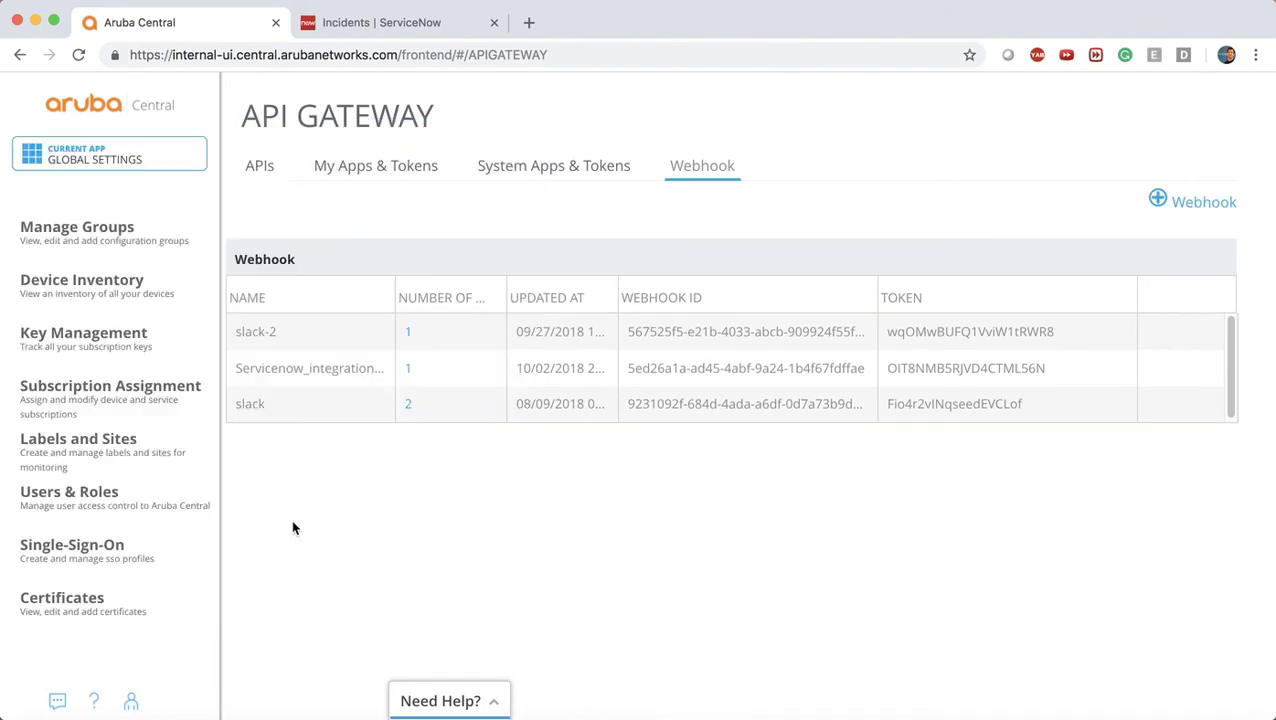
{"action": "left_click", "coordinate": [120, 494]}
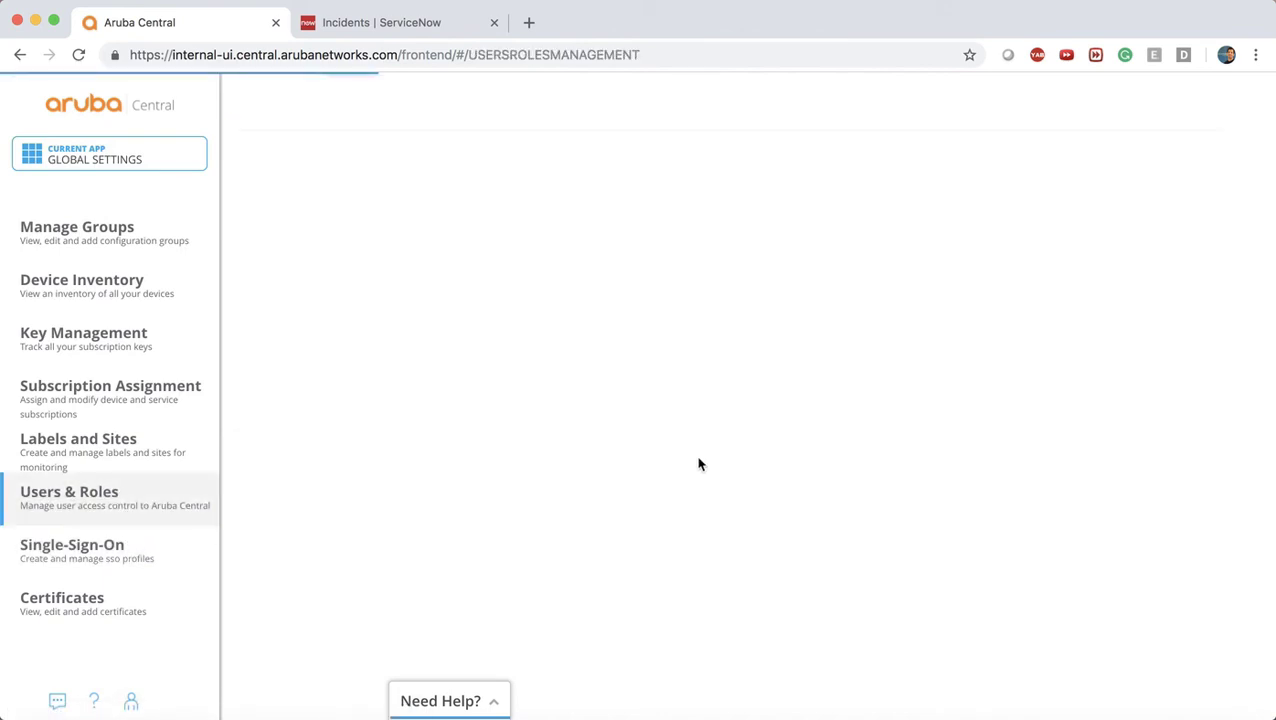
{"action": "left_click", "coordinate": [1039, 320]}
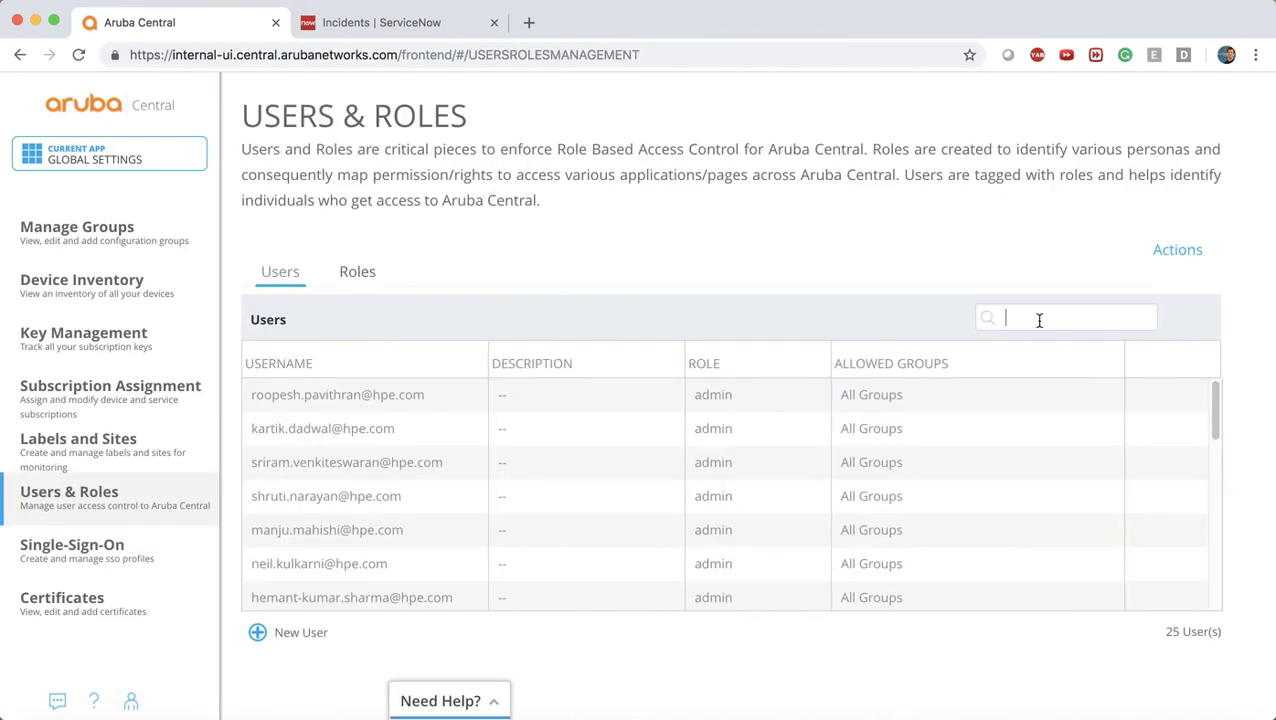
{"action": "type", "text": "test"}
{"action": "key", "text": "Return"}
{"action": "mouse_move", "coordinate": [305, 408]}
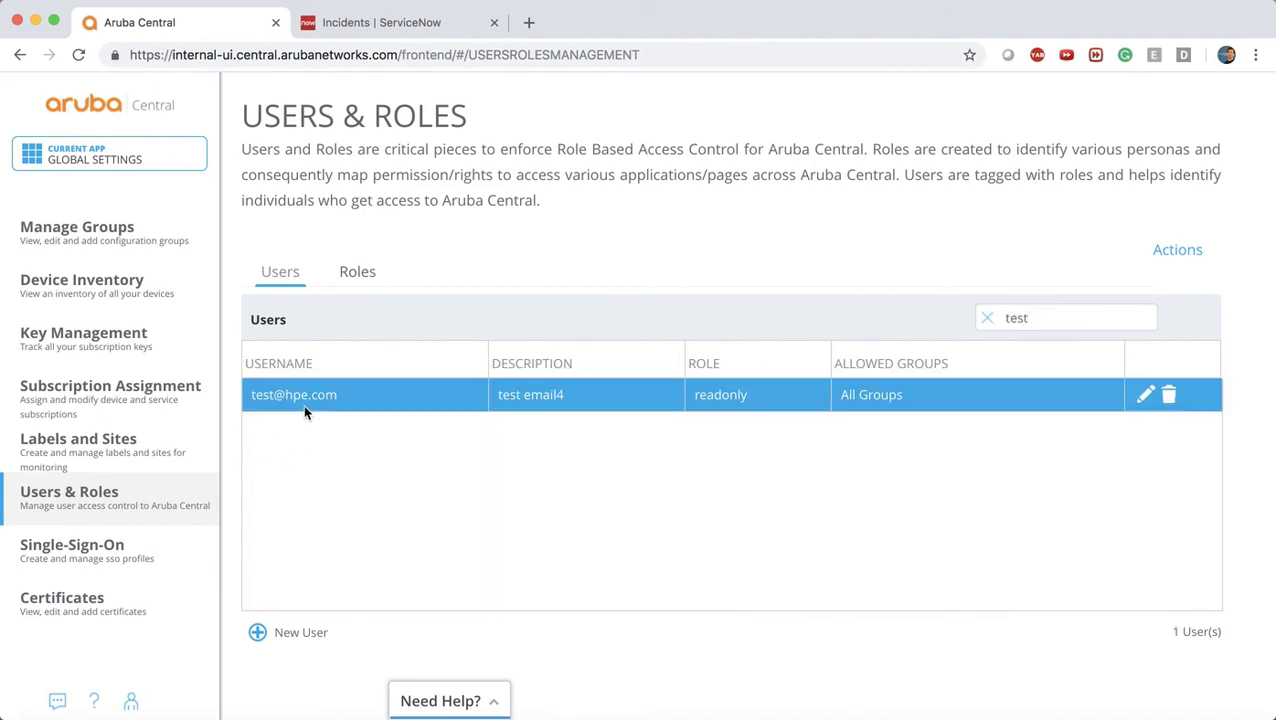
Change the test user's description to "test email5" and save the user
{"action": "left_click", "coordinate": [1145, 394]}
{"action": "left_click", "coordinate": [669, 279]}
{"action": "key", "text": "BackSpace"}
{"action": "type", "text": "5"}
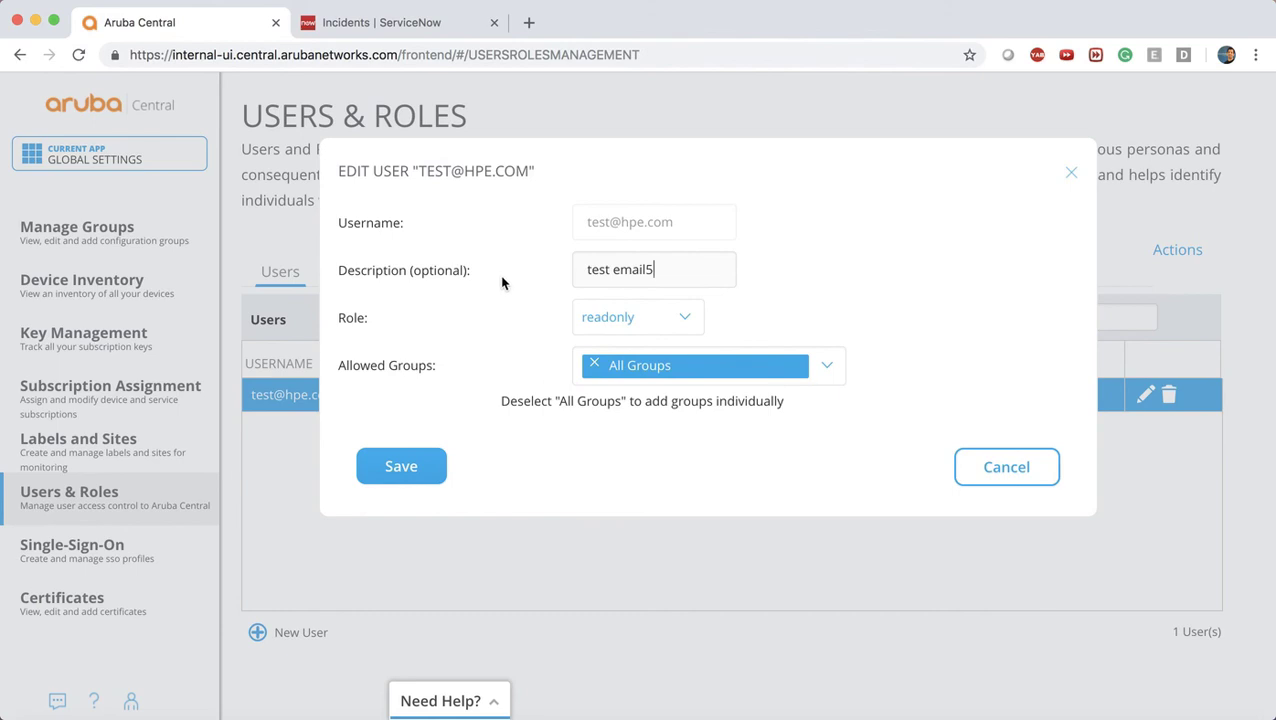
{"action": "left_click", "coordinate": [399, 476]}
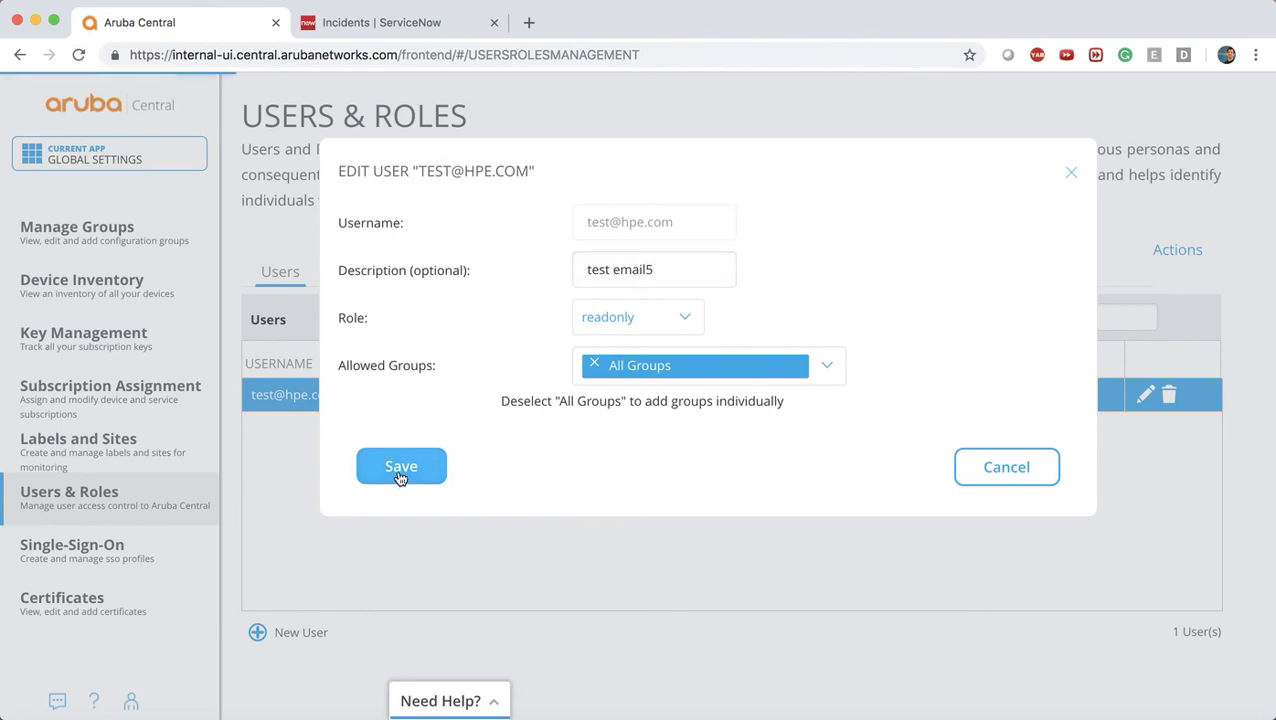
{"action": "left_click", "coordinate": [403, 461]}
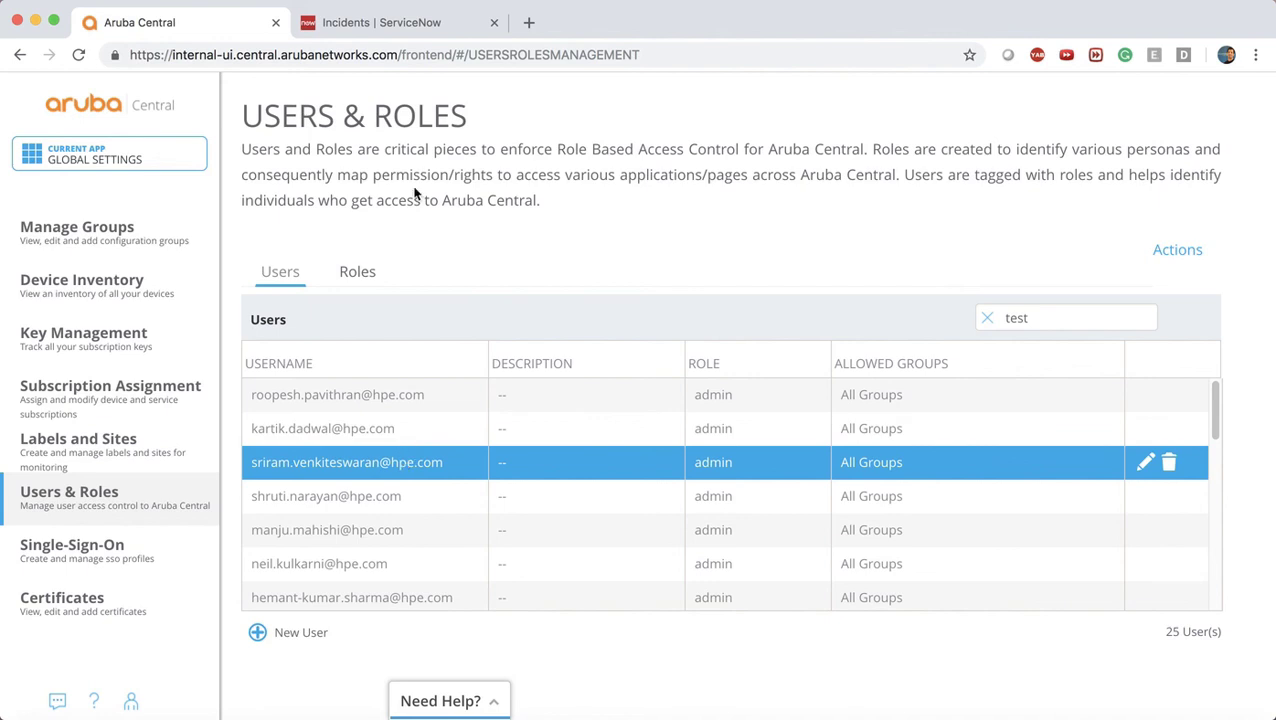
Switch to the ServiceNow incidents list and examine the newest incident's short description and opened time
{"action": "left_click", "coordinate": [418, 24]}
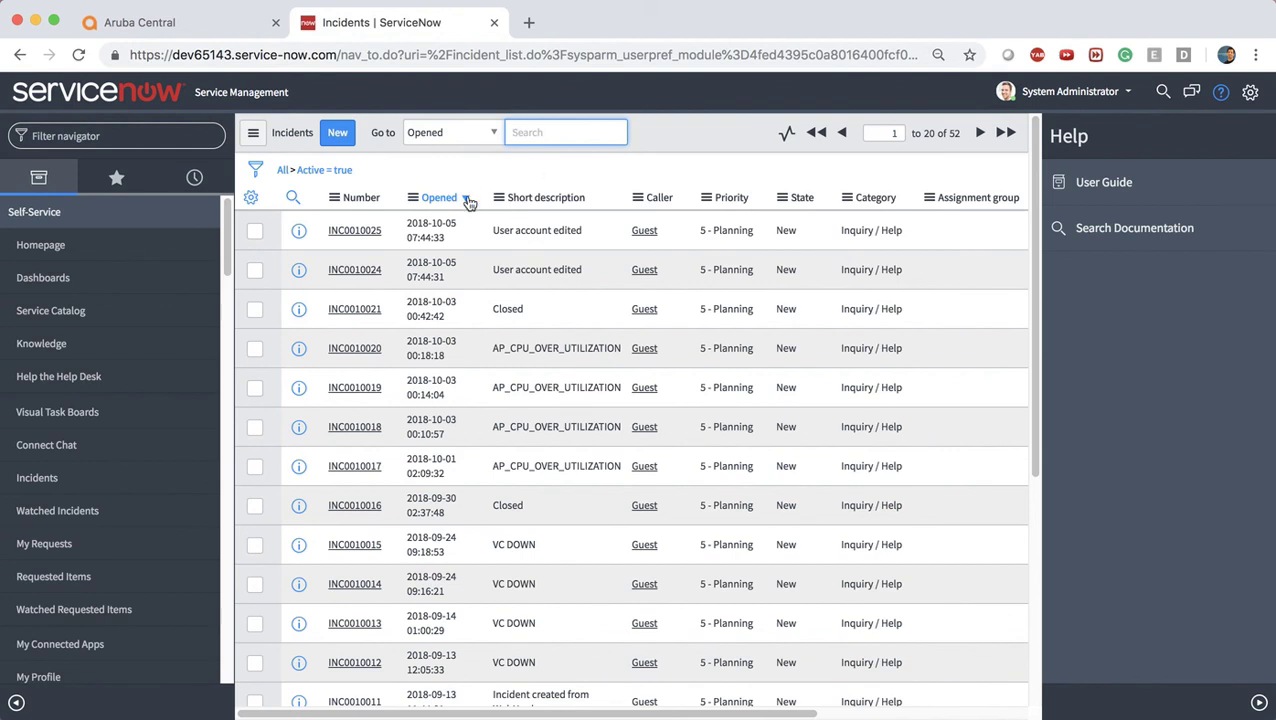
{"action": "left_click_drag", "start_coordinate": [491, 225], "coordinate": [584, 234]}
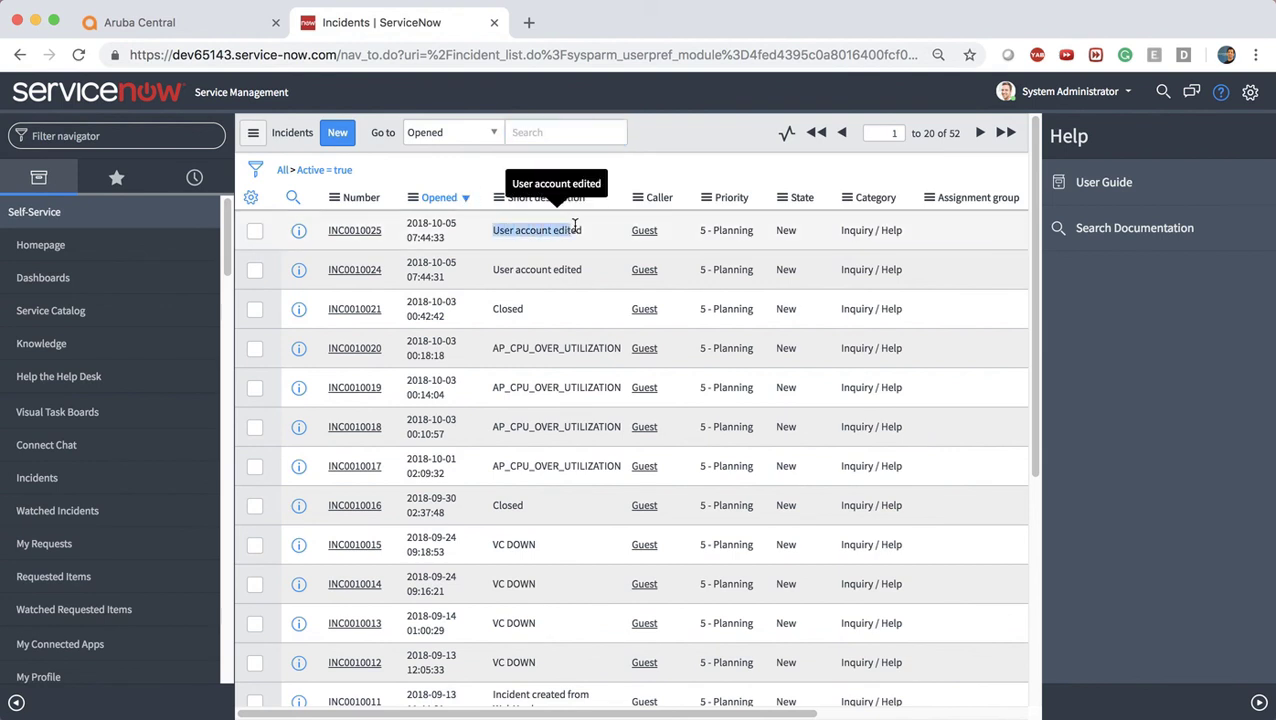
{"action": "double_click", "coordinate": [587, 233]}
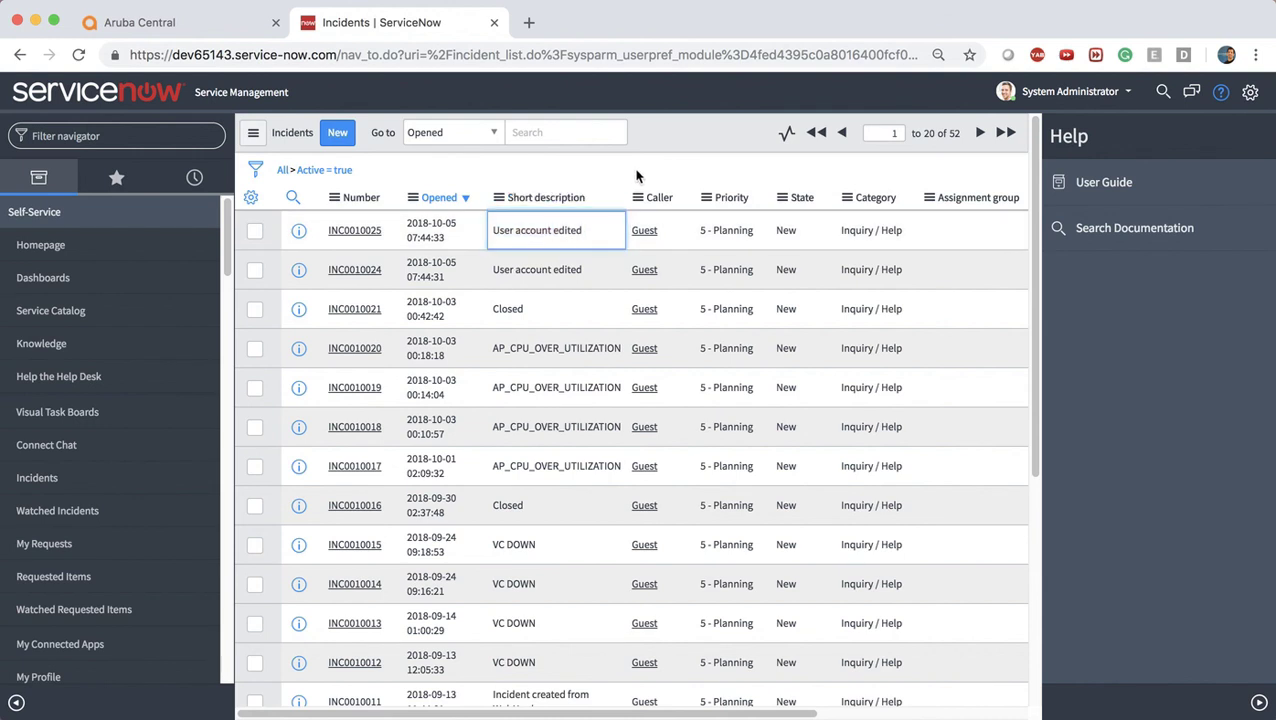
{"action": "left_click", "coordinate": [511, 233]}
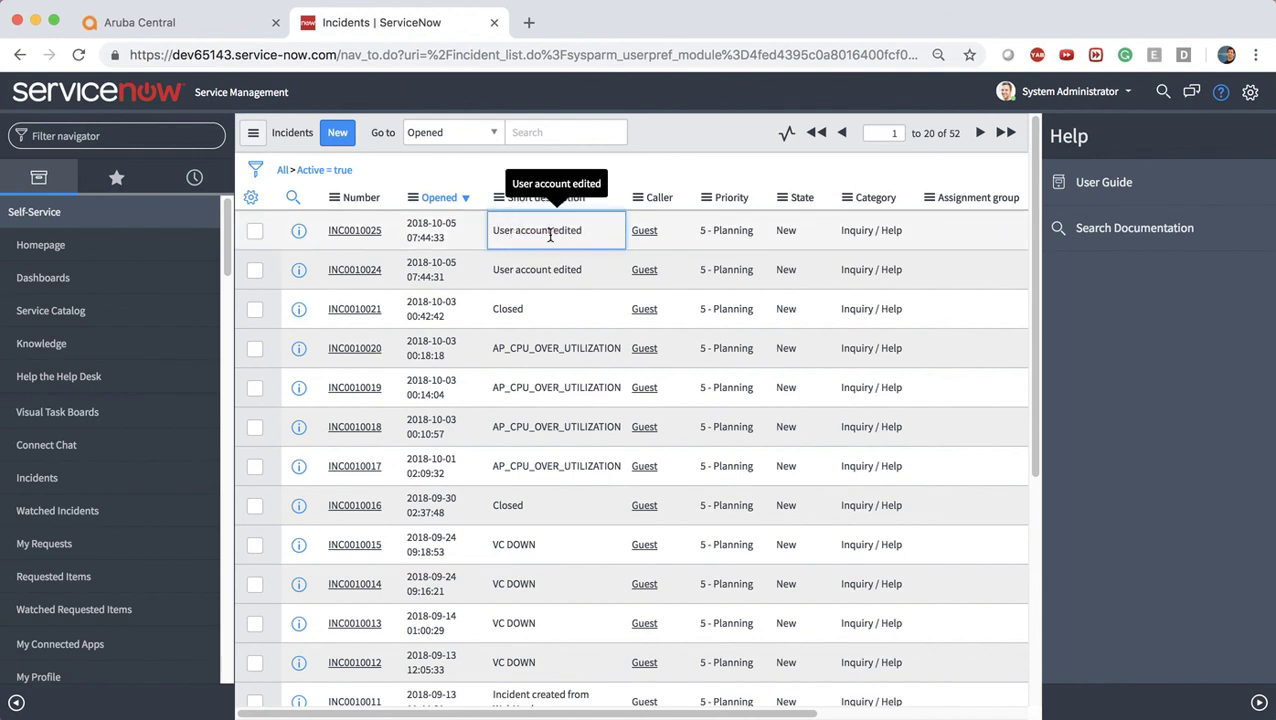
{"action": "left_click_drag", "start_coordinate": [408, 226], "coordinate": [450, 242]}
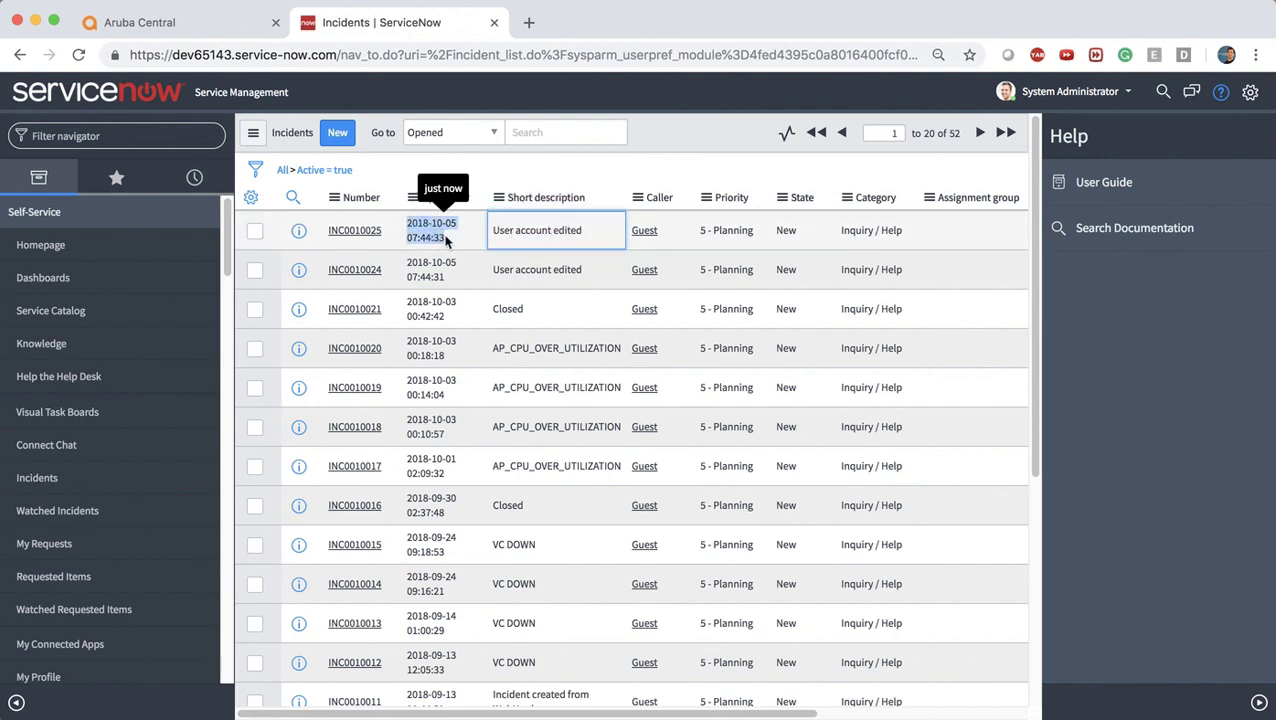
Open the newest "User account edited" incident and review its description, notes and activity
{"action": "left_click", "coordinate": [371, 233]}
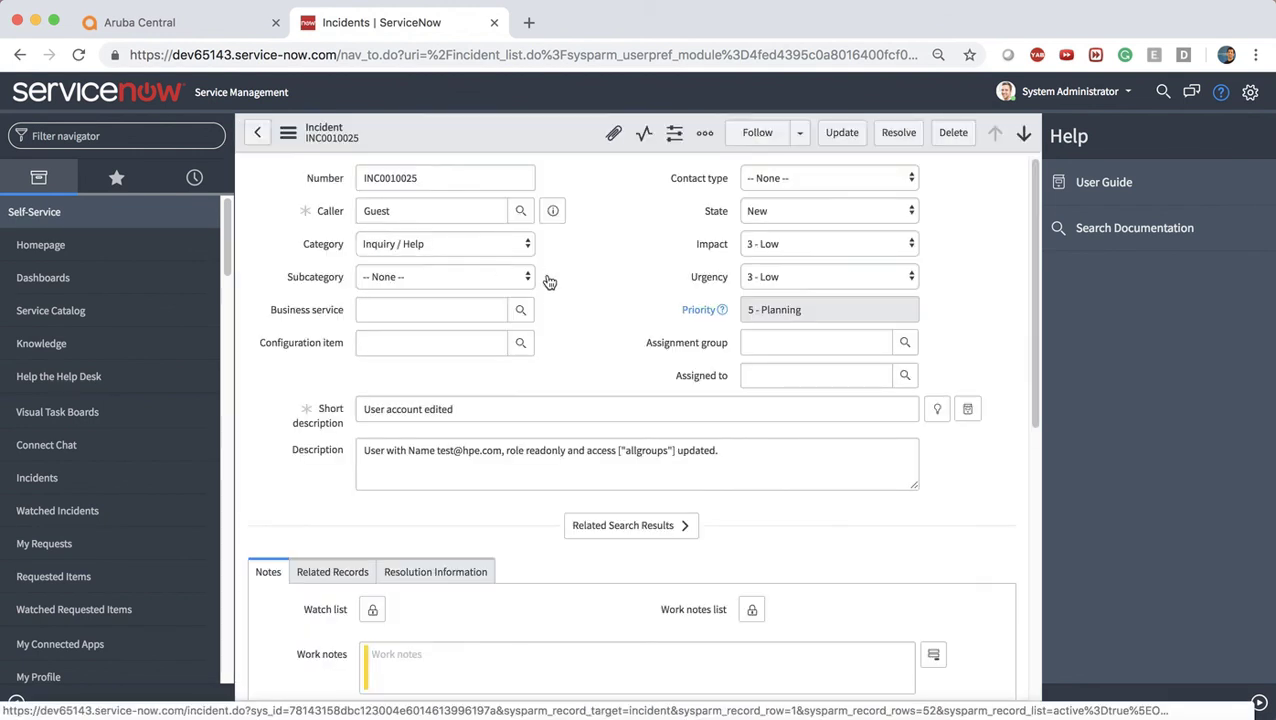
{"action": "scroll", "coordinate": [547, 281], "scroll_direction": "down", "scroll_amount": 2}
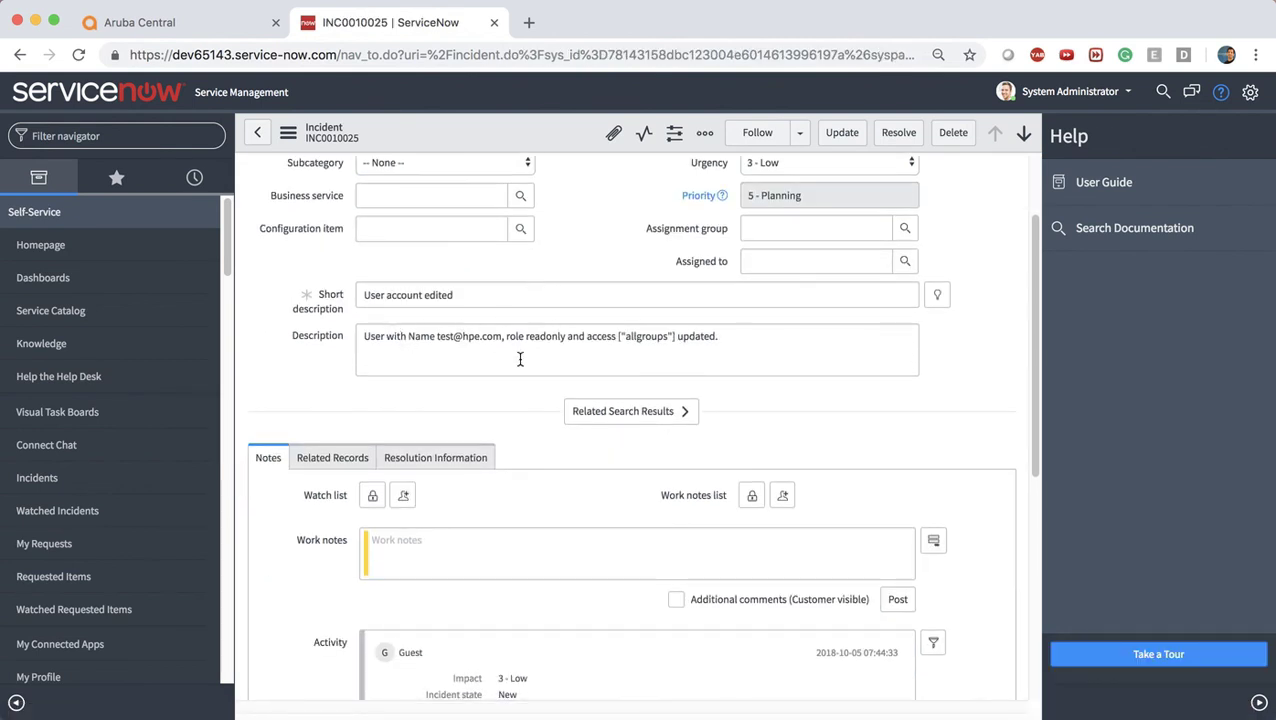
{"action": "scroll", "coordinate": [520, 360], "scroll_direction": "down", "scroll_amount": 2}
{"action": "scroll", "coordinate": [520, 365], "scroll_direction": "up", "scroll_amount": 4}
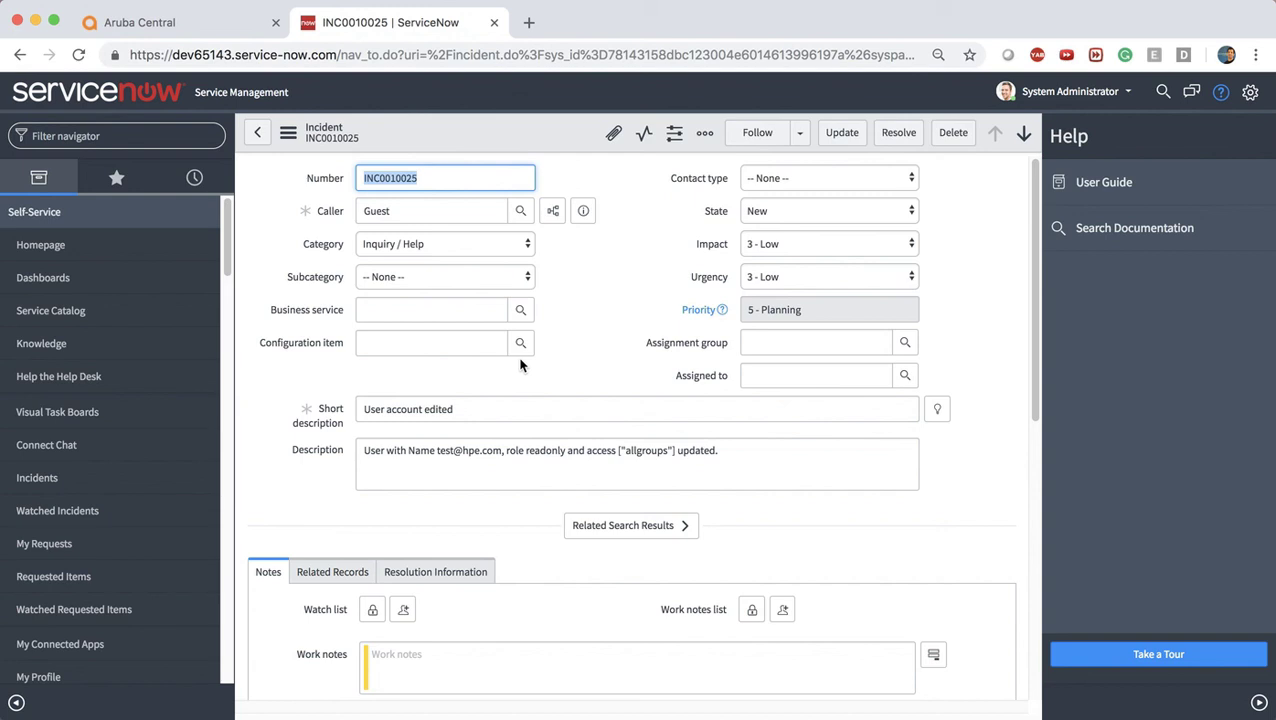
Check the Aruba Central user list again, and return to the list of ServiceNow incidents
{"action": "left_click", "coordinate": [167, 24]}
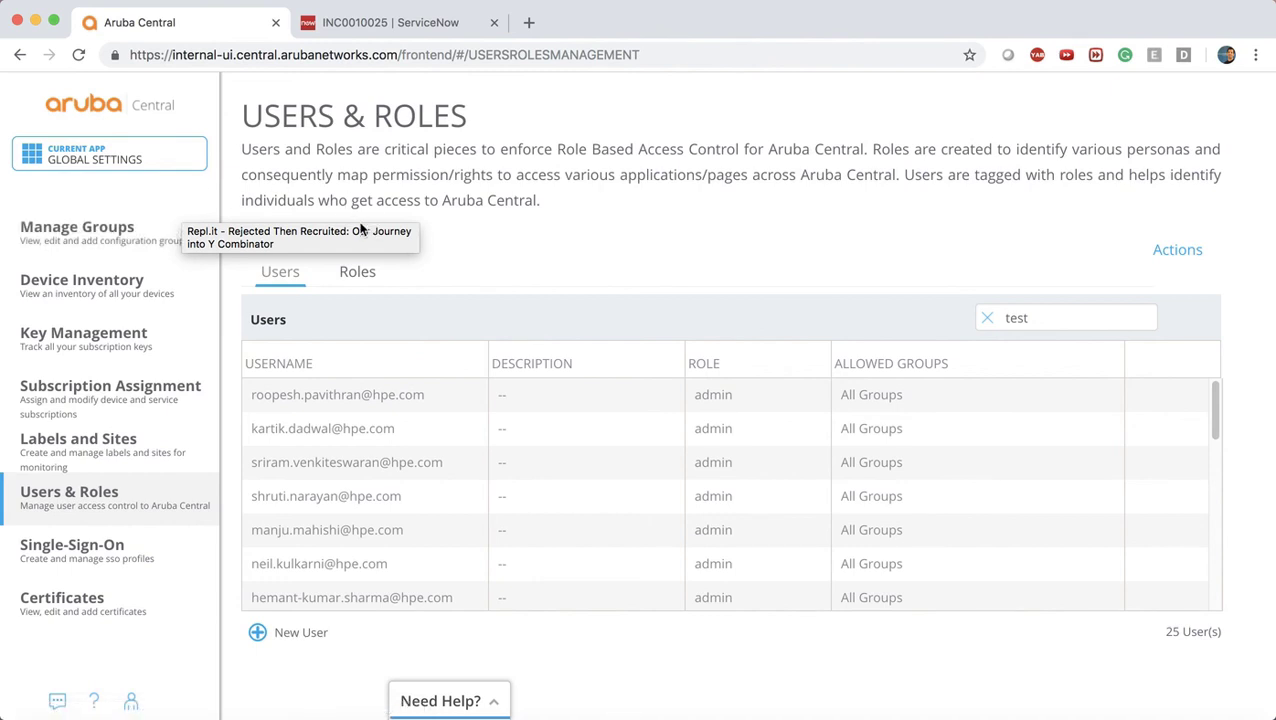
{"action": "left_click", "coordinate": [421, 22]}
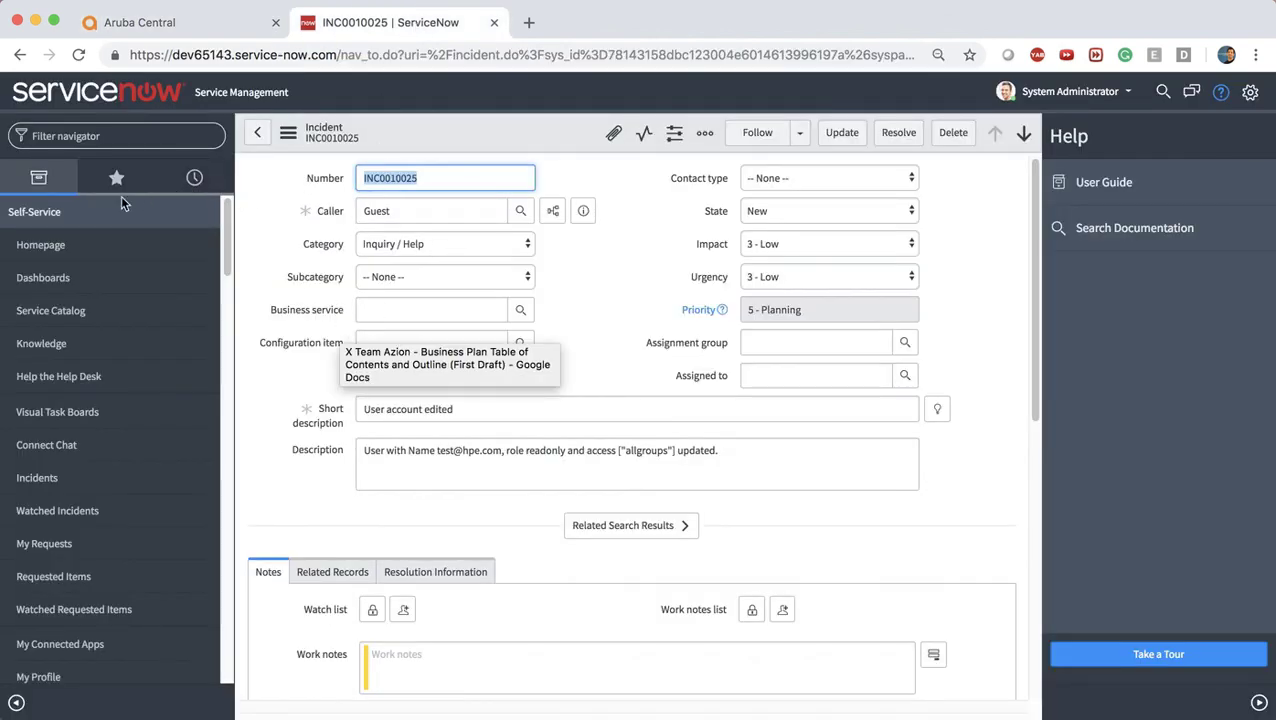
{"action": "left_click", "coordinate": [19, 55]}
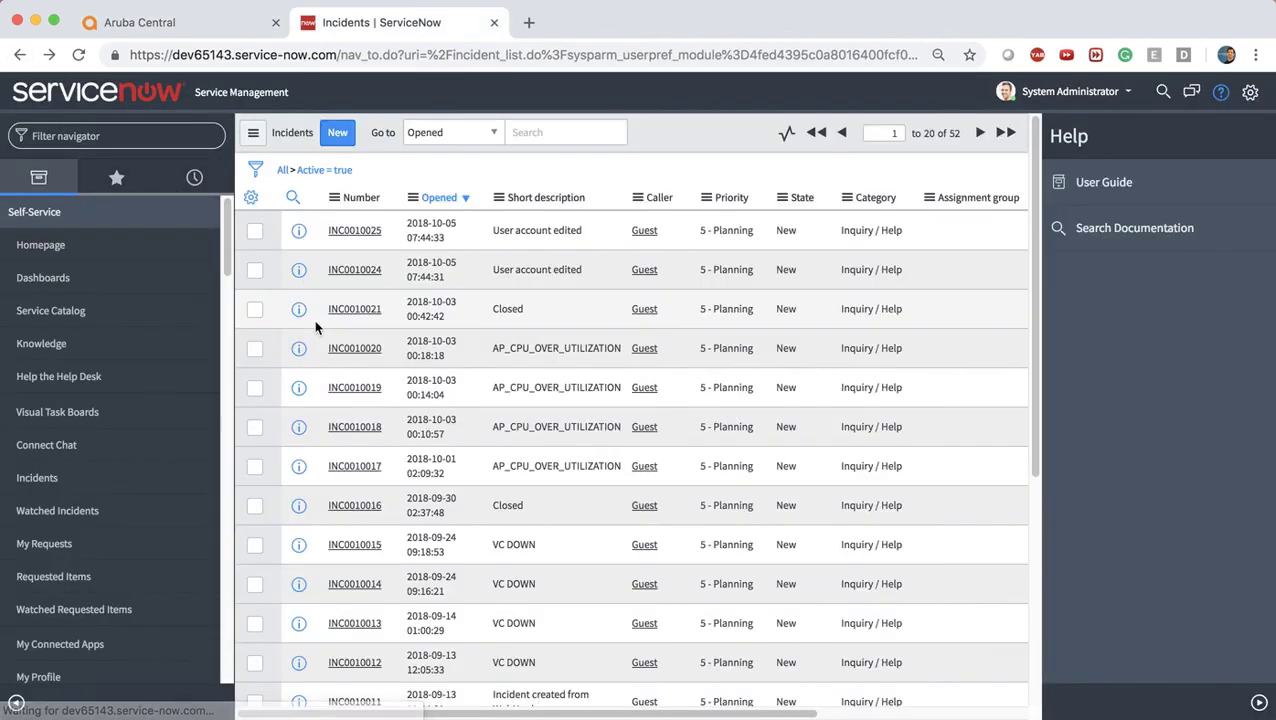